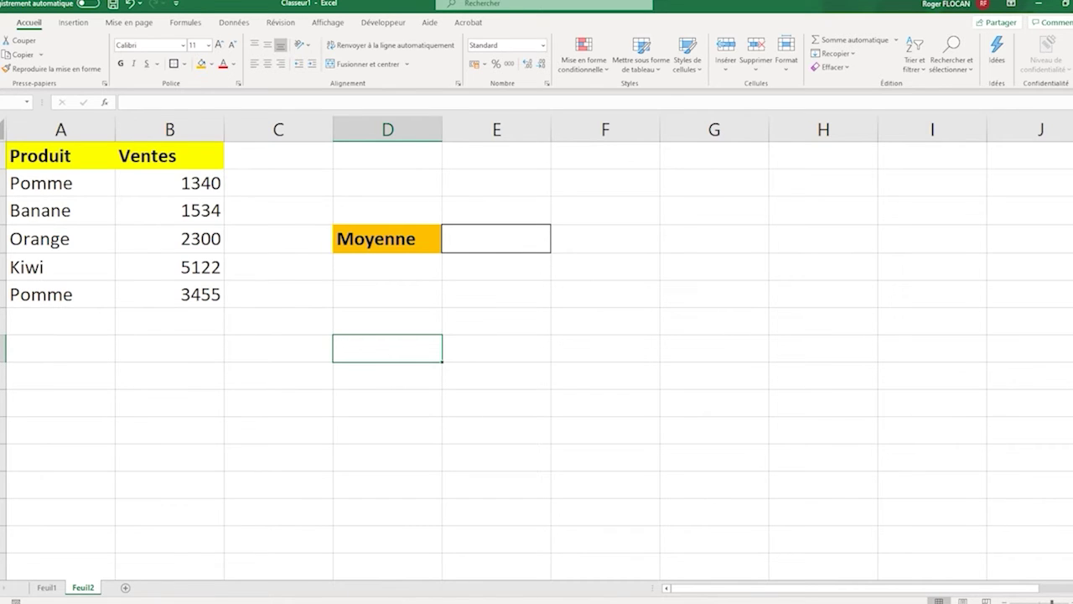
drag(41, 181, 26, 300)
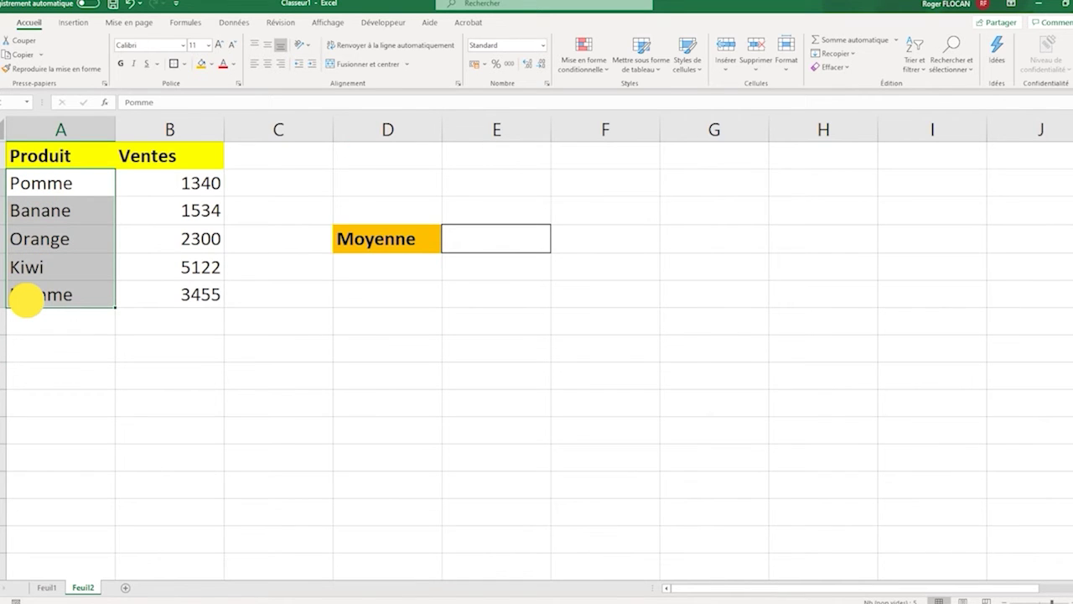
drag(26, 300, 26, 302)
click(53, 317)
click(72, 290)
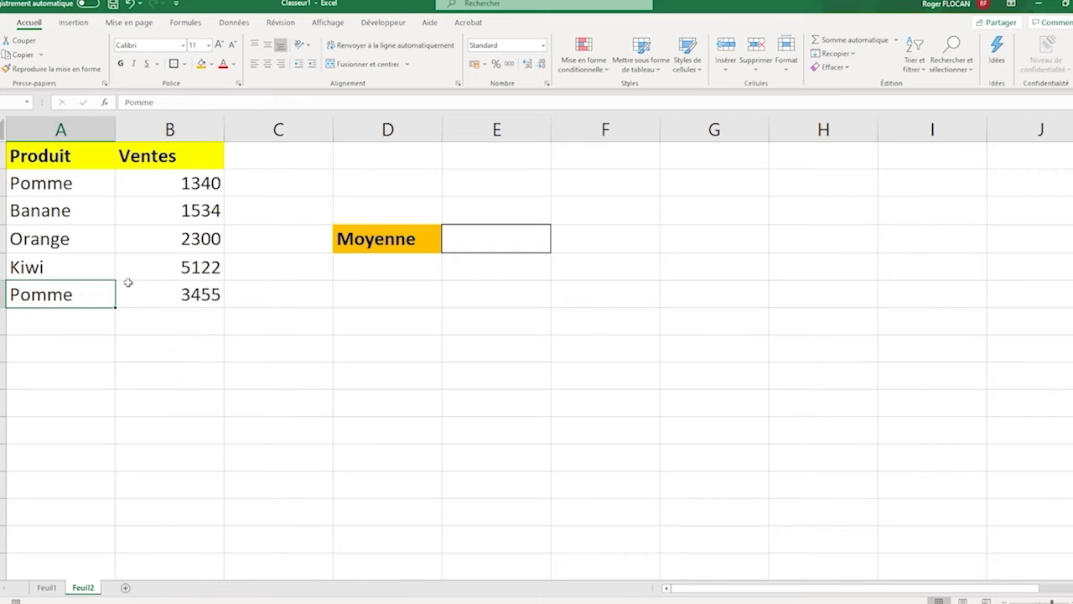
Step: Start a MOYENNE.SI formula in cell E4 beside Moyenne, using the product names in A2:A6 as the criteria range
click(462, 243)
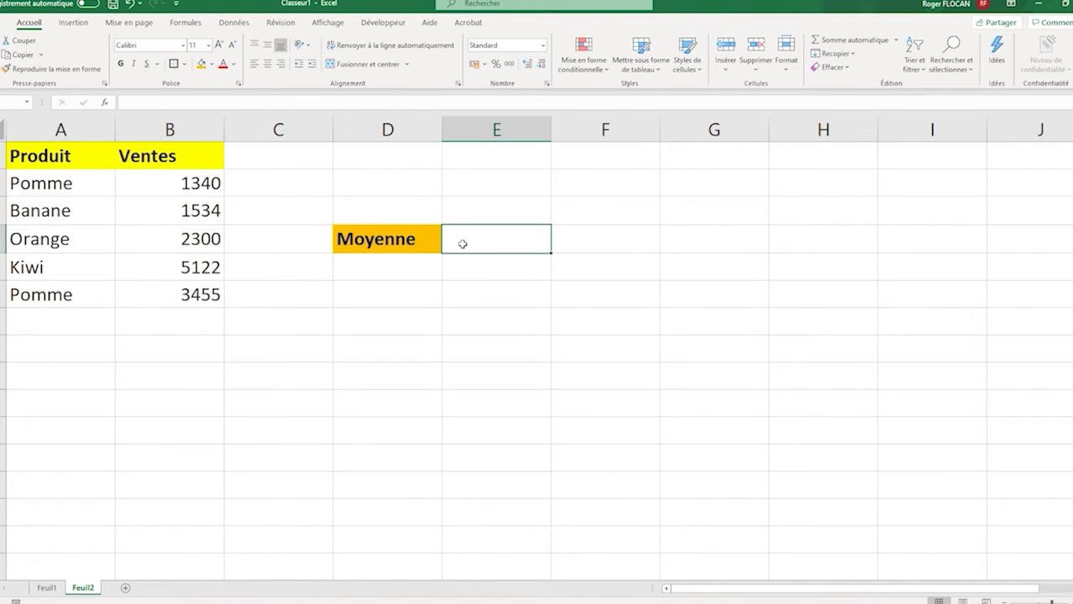
click(247, 99)
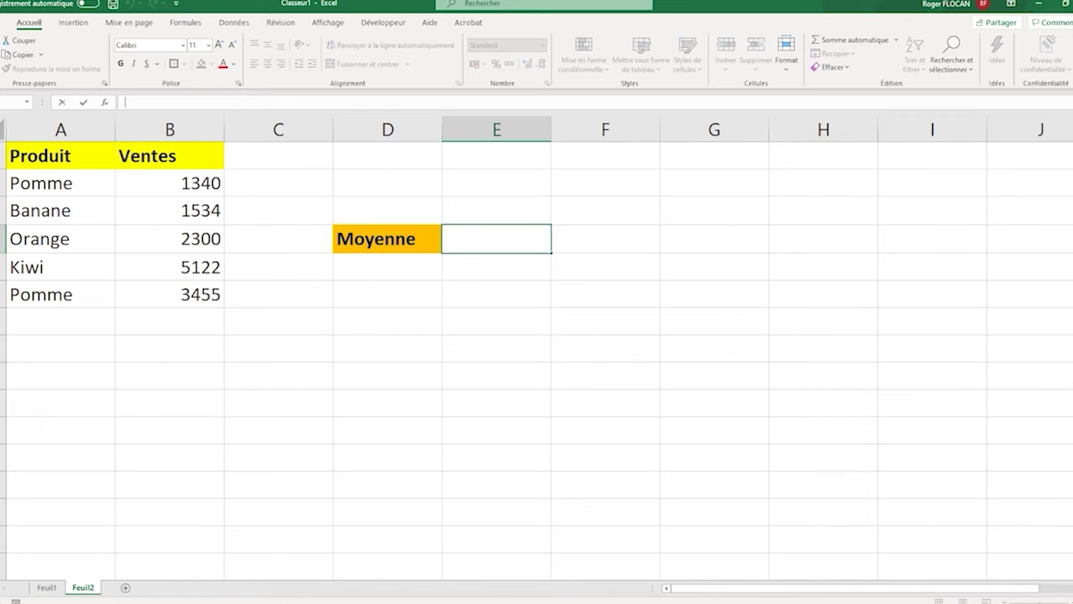
text(=)
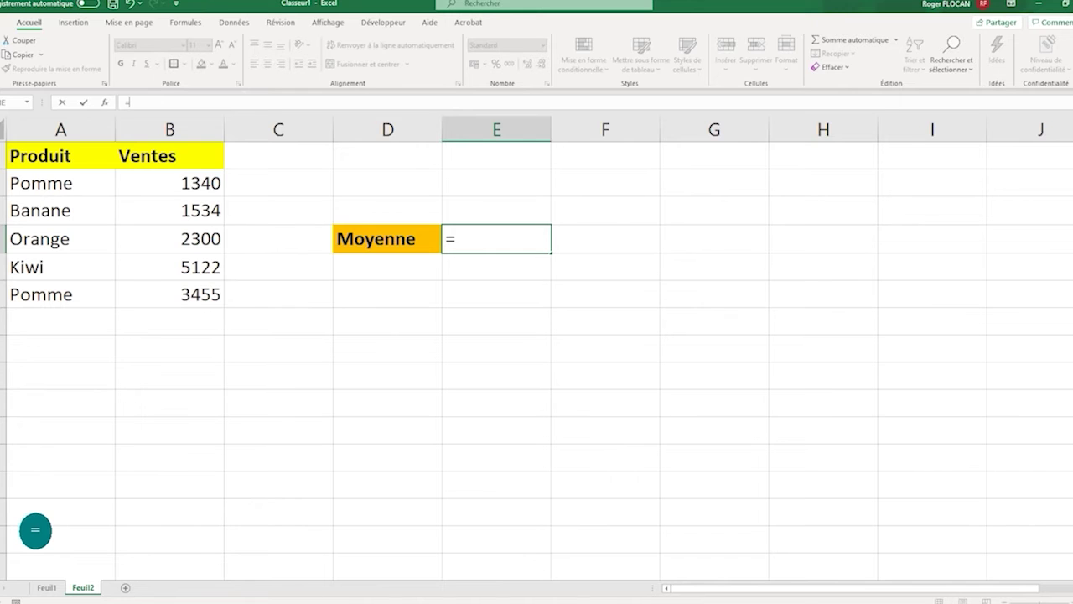
key(shift)
text(m)
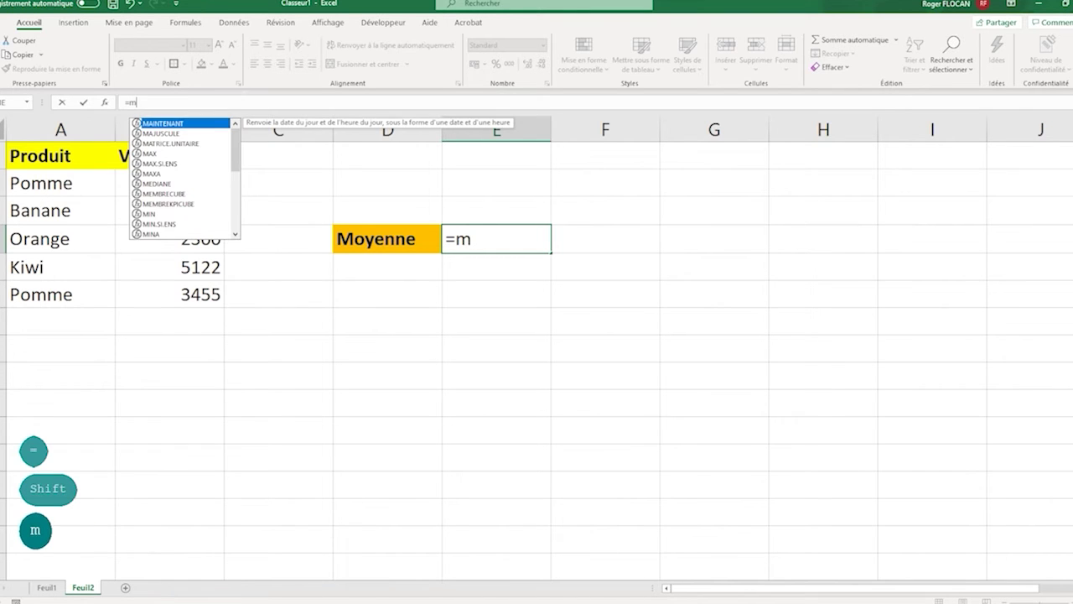
text(oyenne)
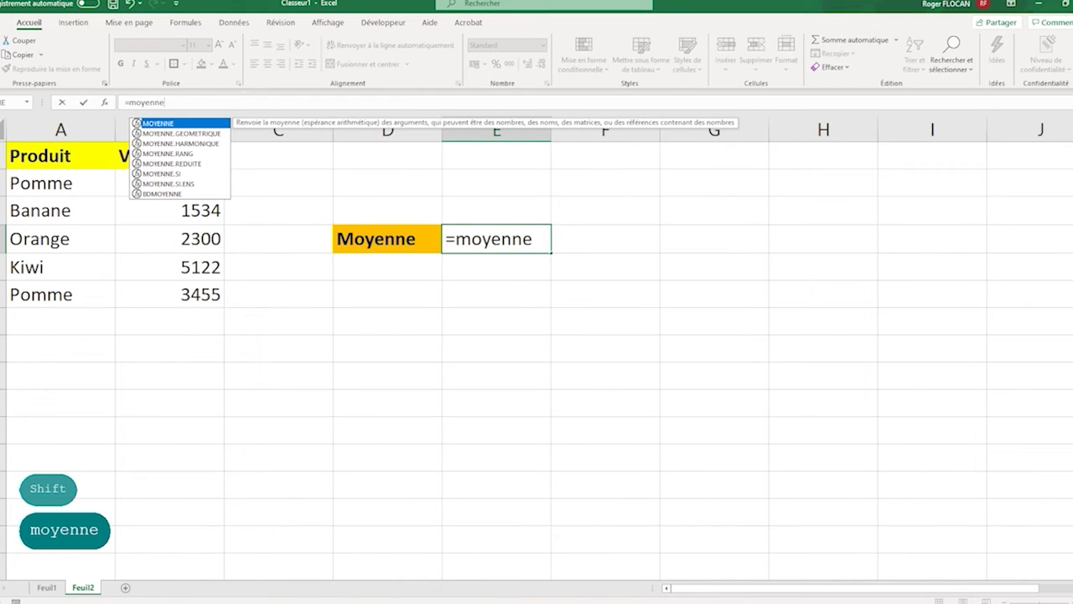
double_click(163, 173)
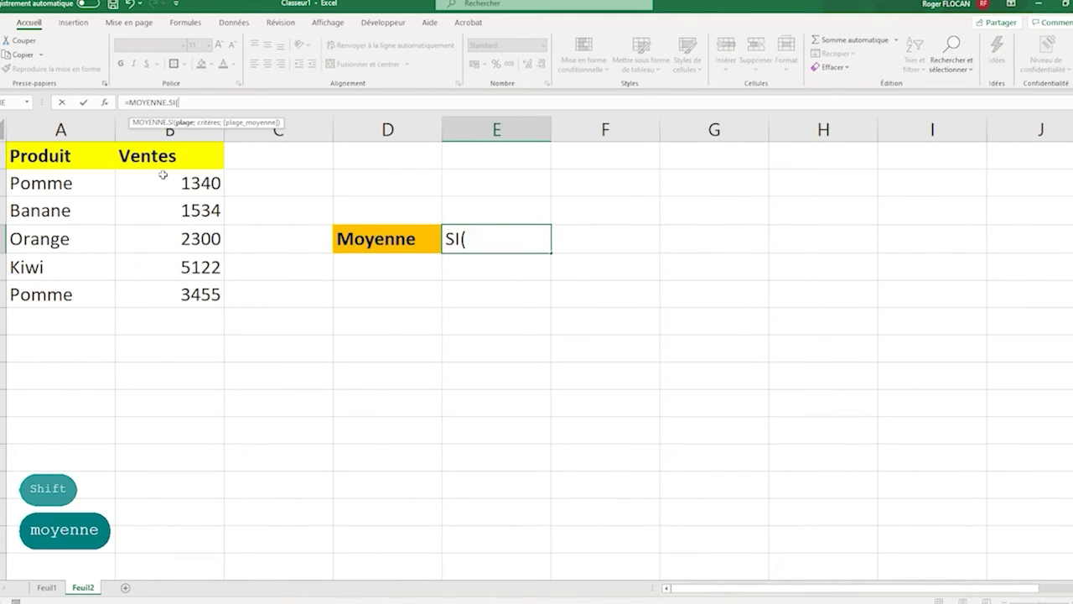
drag(26, 184, 59, 297)
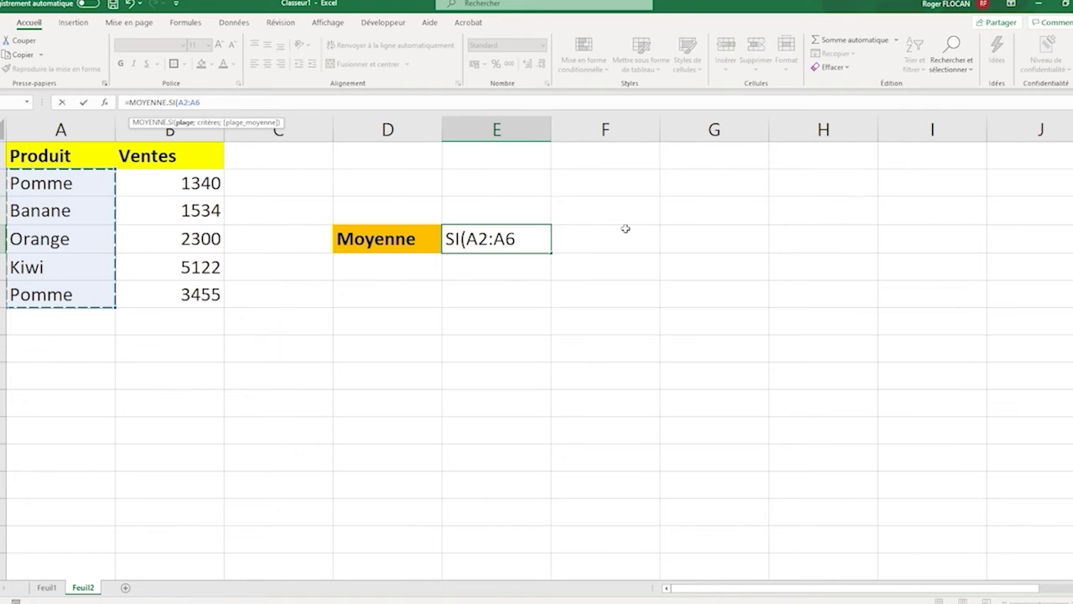
Step: Give the MOYENNE.SI formula the criterion Pomme and the average range B2:B6, and try to validate it
text(;)
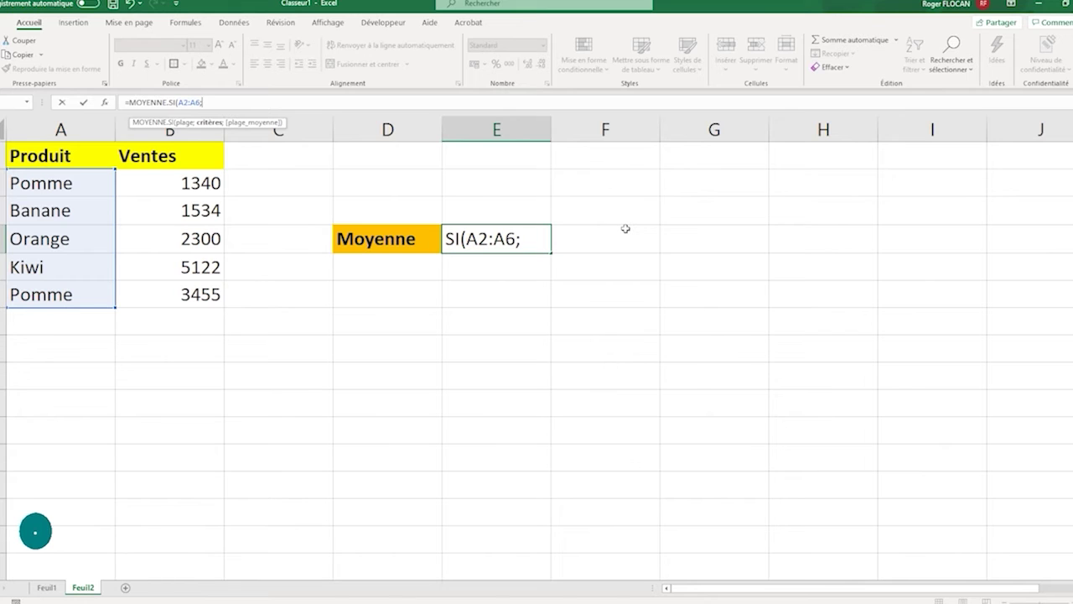
text("Pomme)
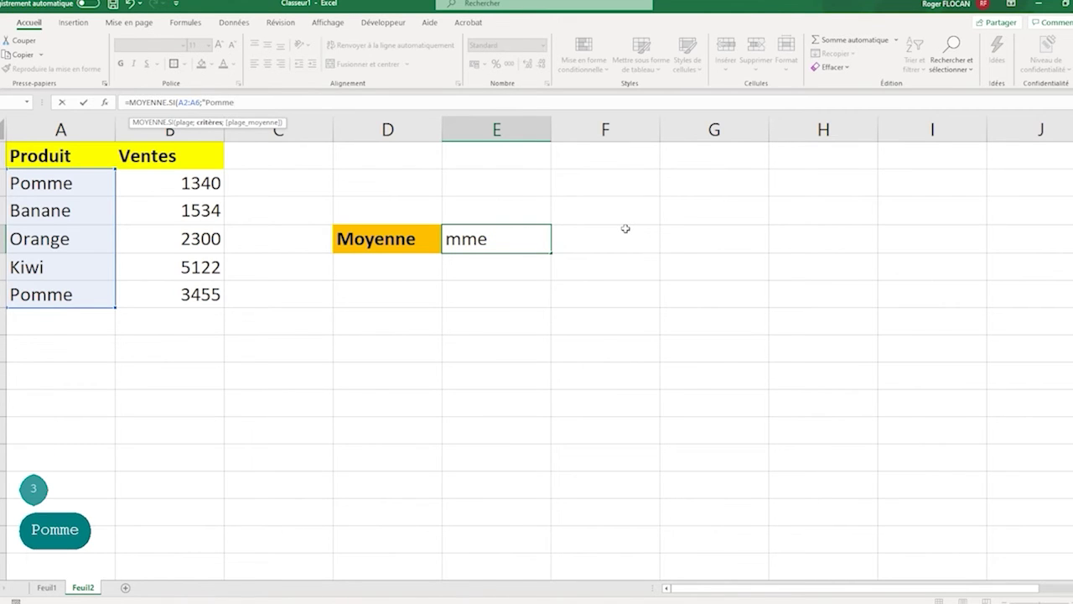
text(;)
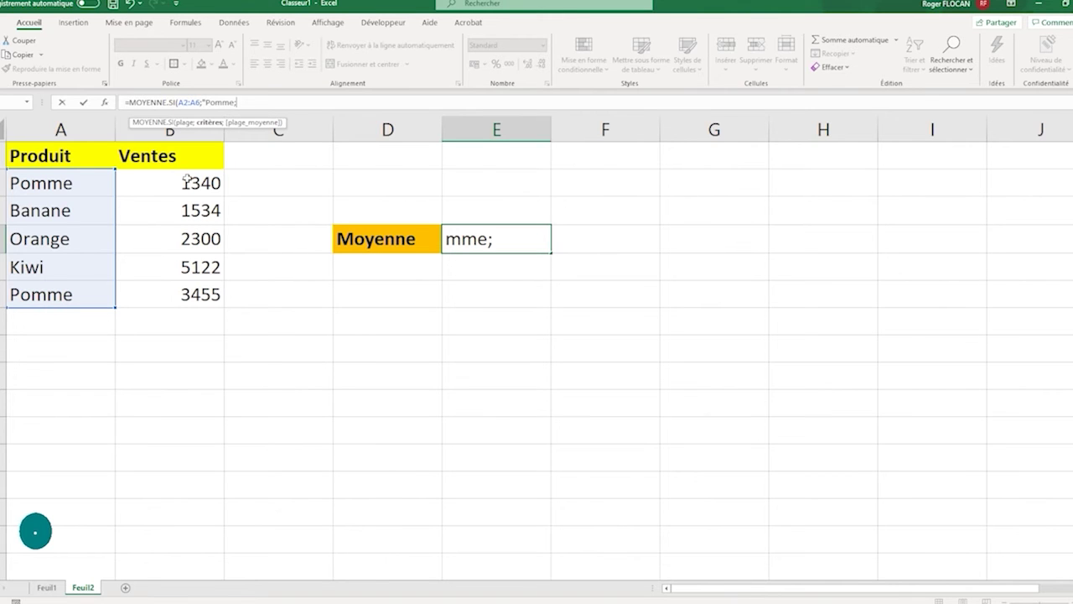
drag(187, 179, 199, 294)
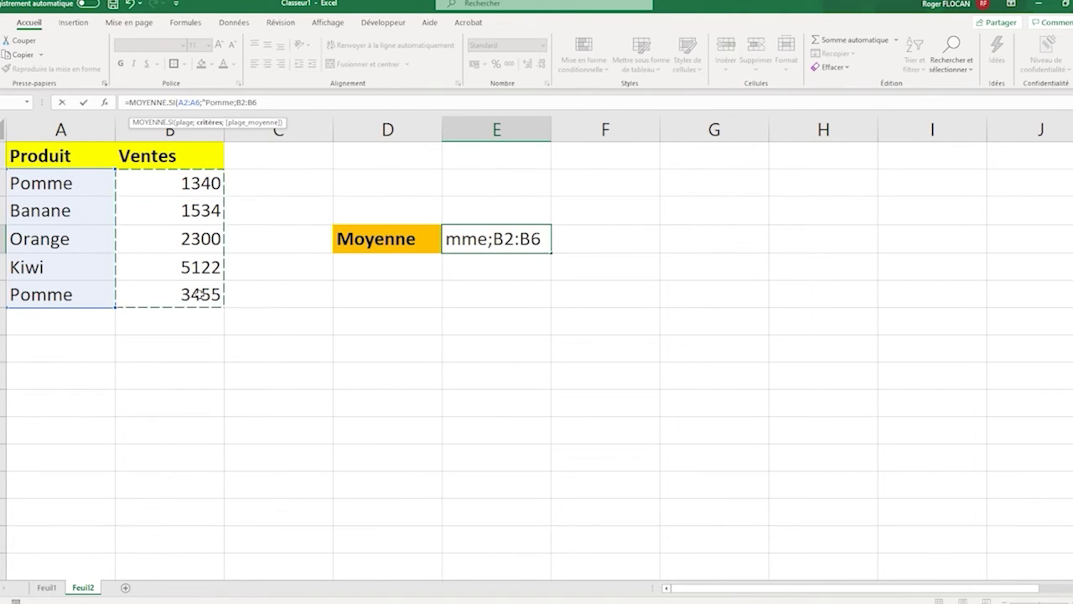
text())
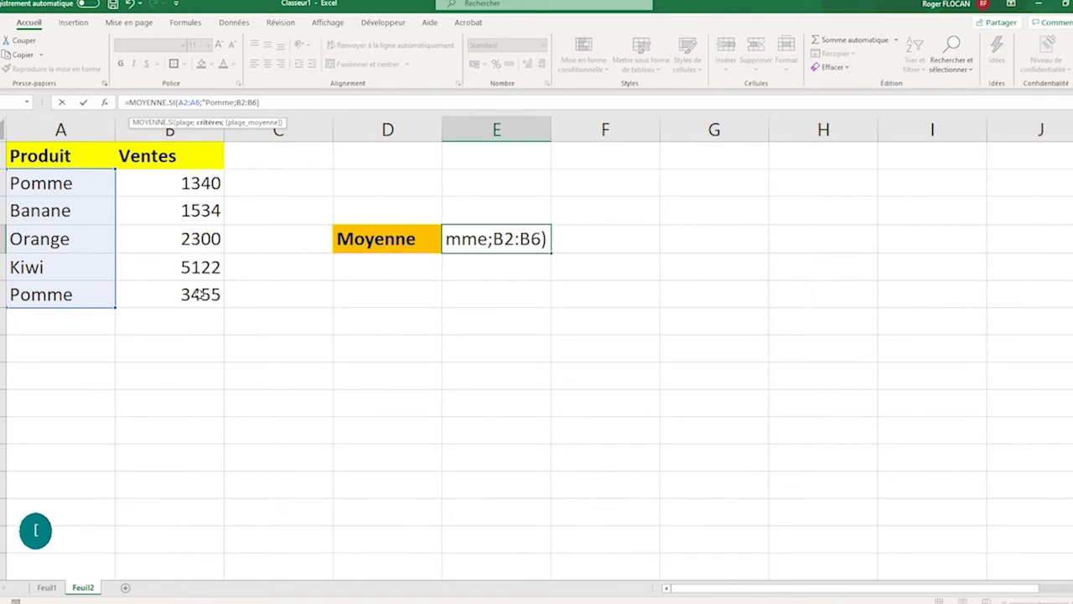
key(Return)
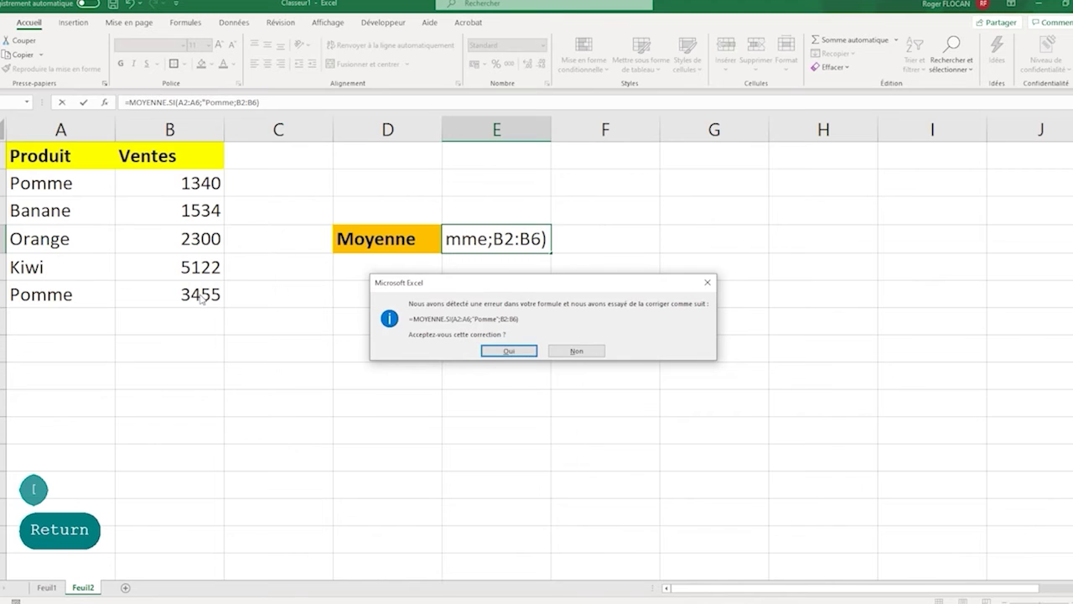
key(Return)
key(Return)
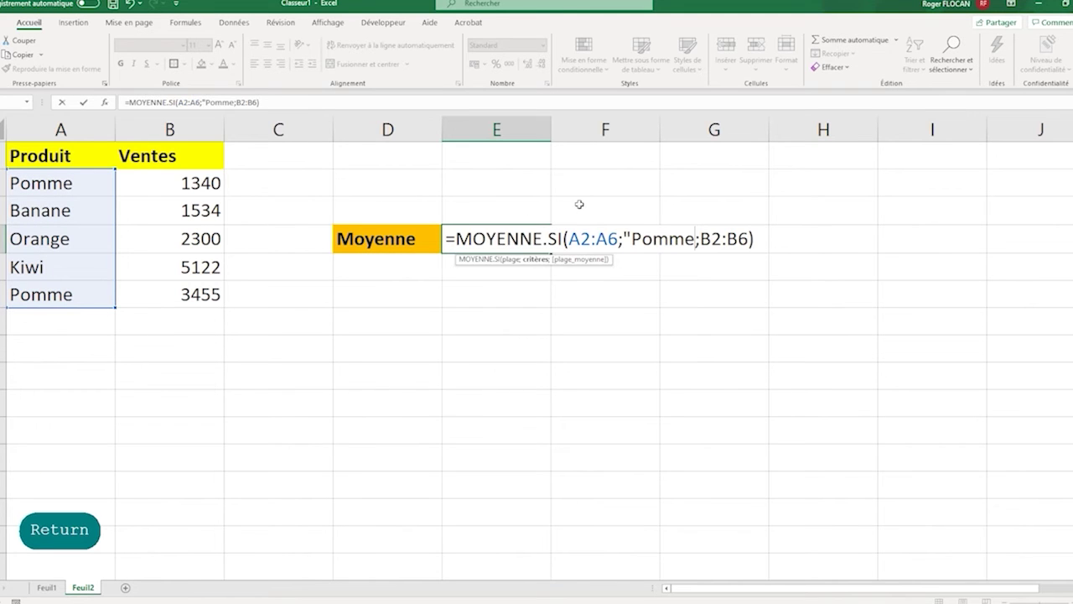
Step: Add the missing closing quotation mark after Pomme and validate the formula =MOYENNE.SI(A2:A6;"Pomme";B2:B6) in E4
click(694, 240)
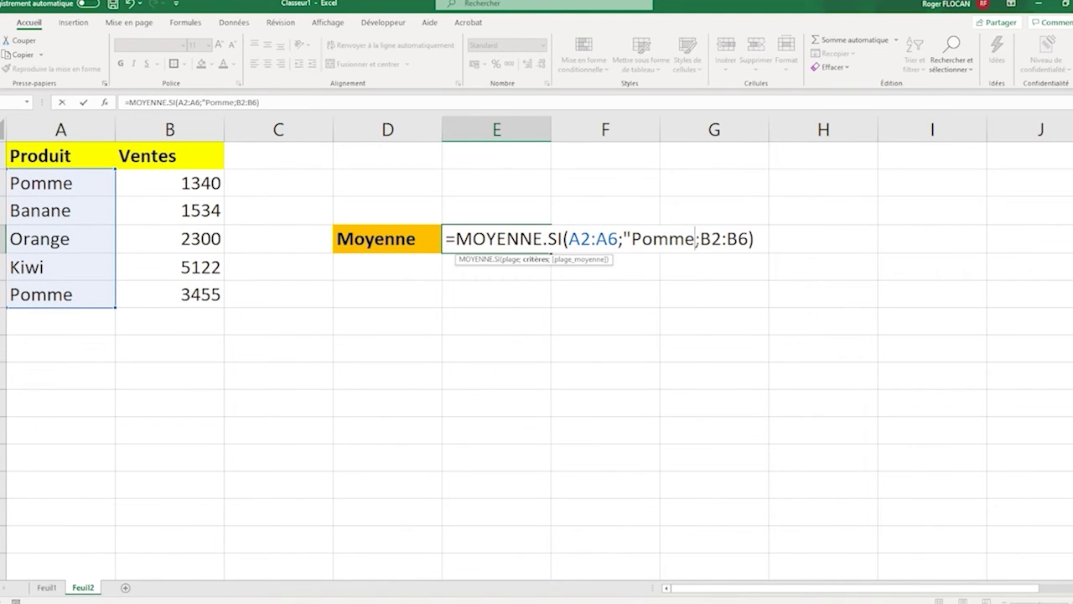
text(")
key(Return)
click(484, 344)
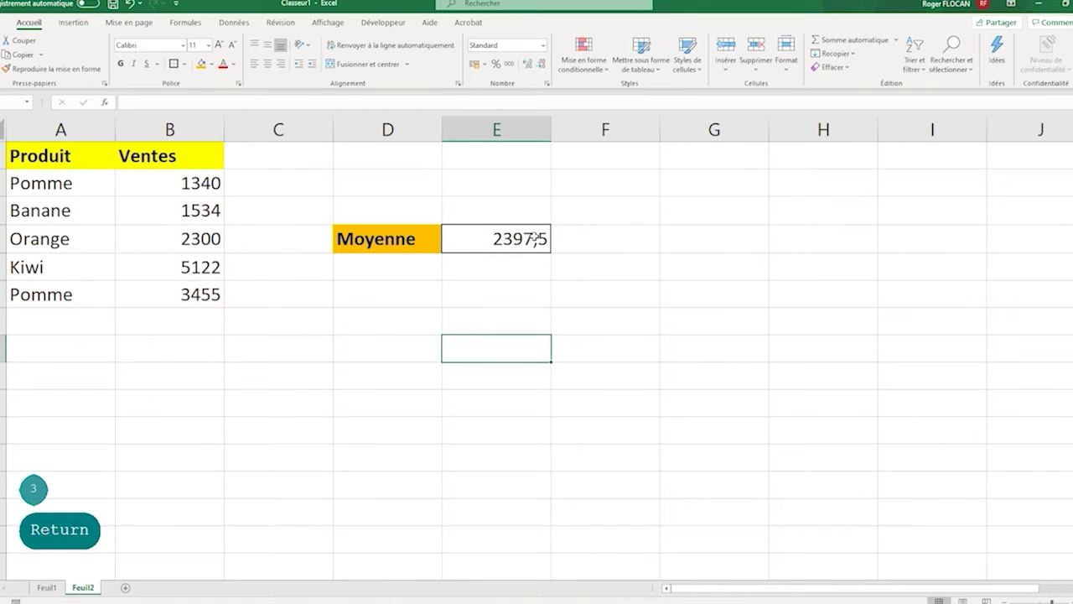
click(534, 236)
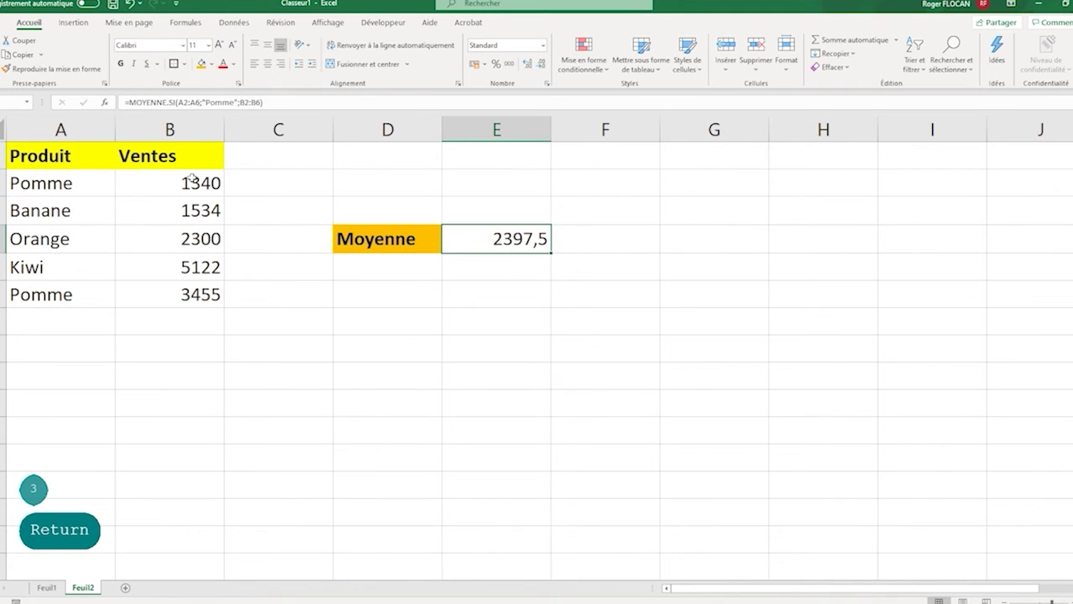
drag(50, 183, 167, 189)
click(503, 239)
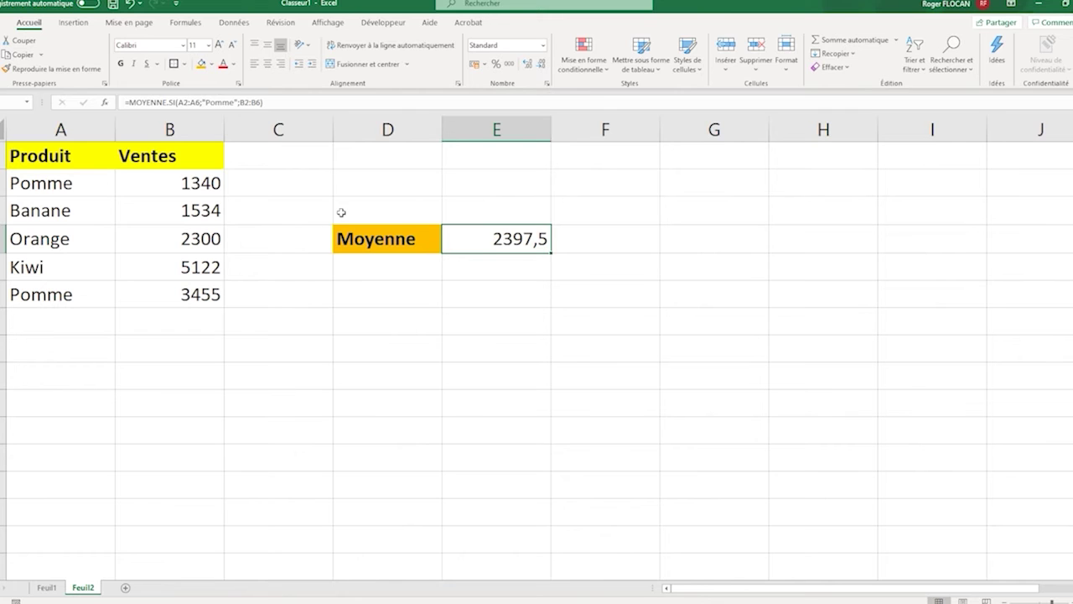
Step: Add the label "Produit :" in cell D3 above Moyenne, with an orange fill and bold text
click(383, 213)
text(Produit :)
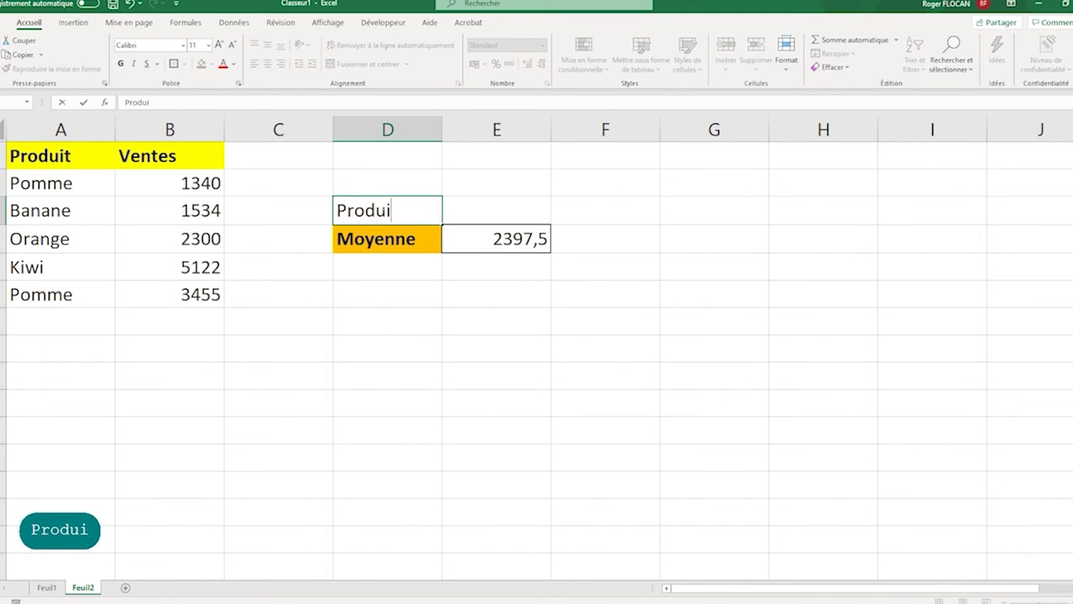
click(201, 64)
click(474, 394)
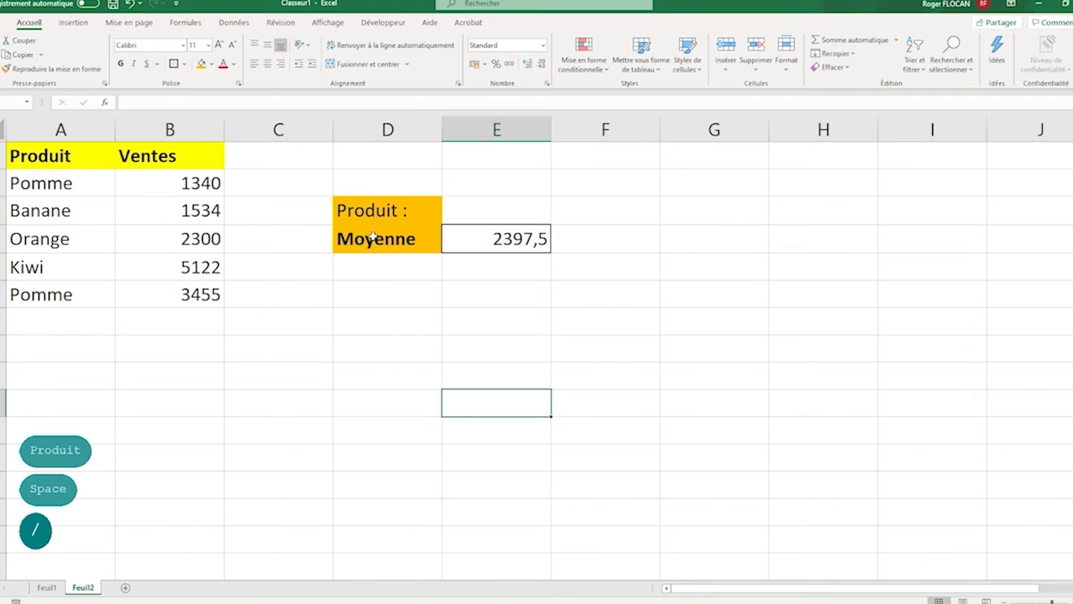
click(369, 183)
click(358, 213)
key(ctrl+g)
Step: Enter Pomme in cell E3 as the product value beside the "Produit :" label
key(Tab)
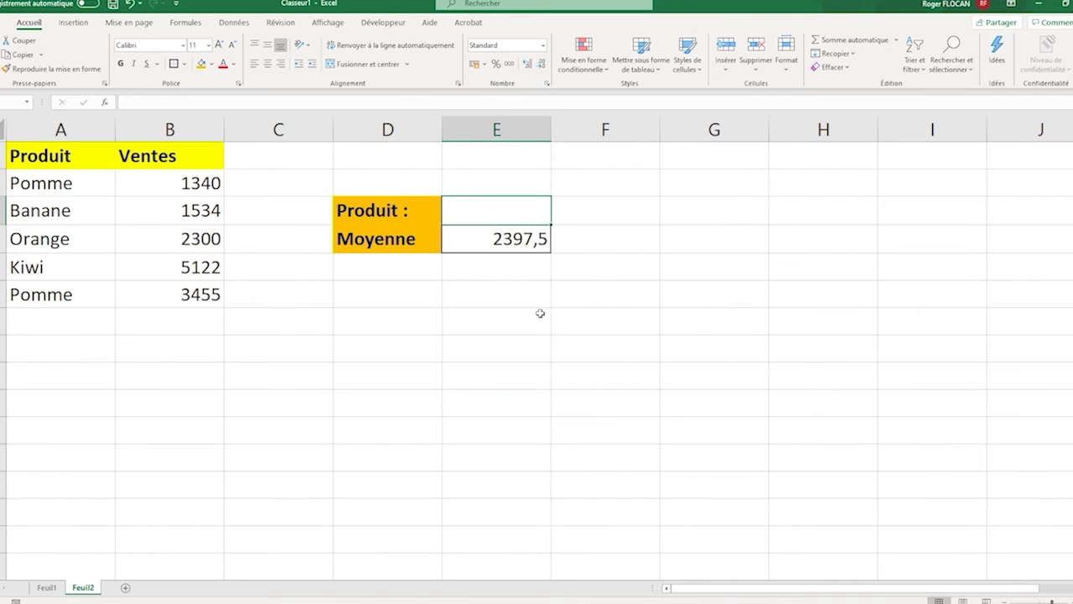
key(shift)
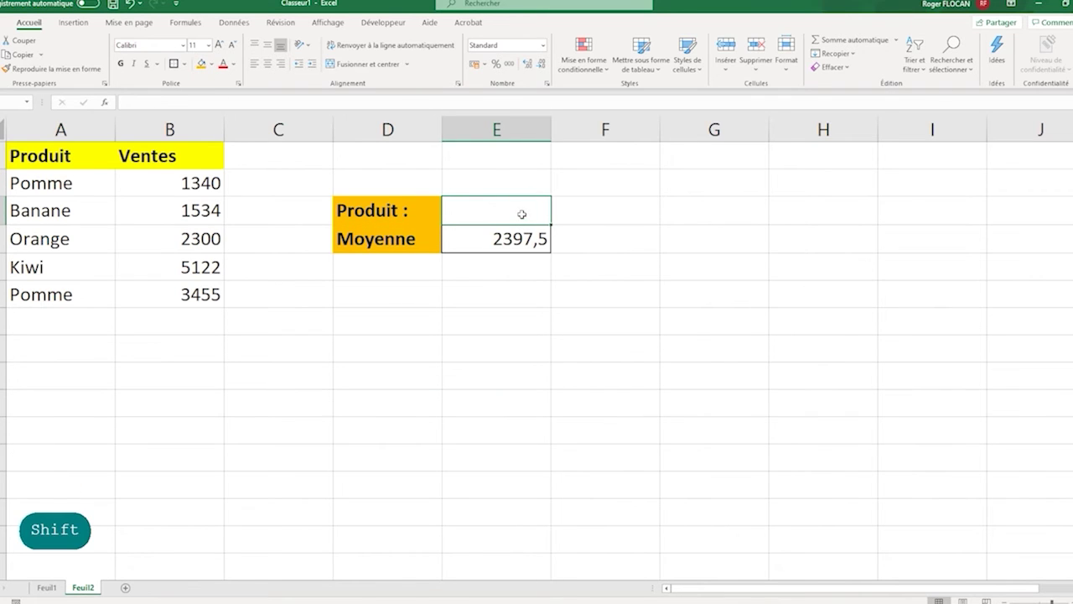
text(Pomme)
key(Return)
Step: Clear the MOYENNE.SI formula with the hard-coded Pomme criterion from cell E4
drag(261, 102, 126, 102)
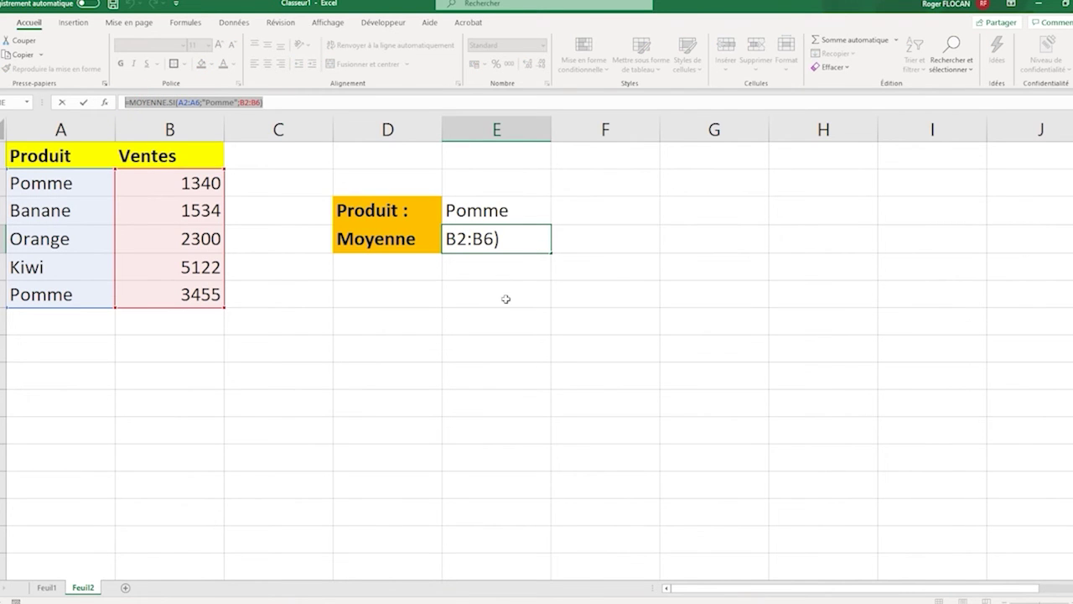
click(226, 101)
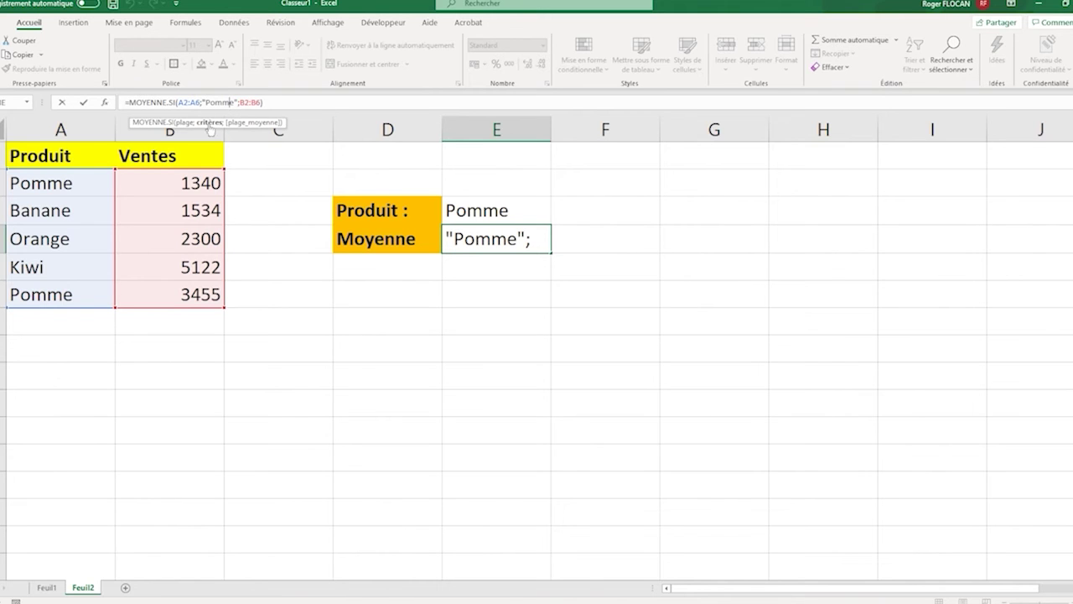
key(Escape)
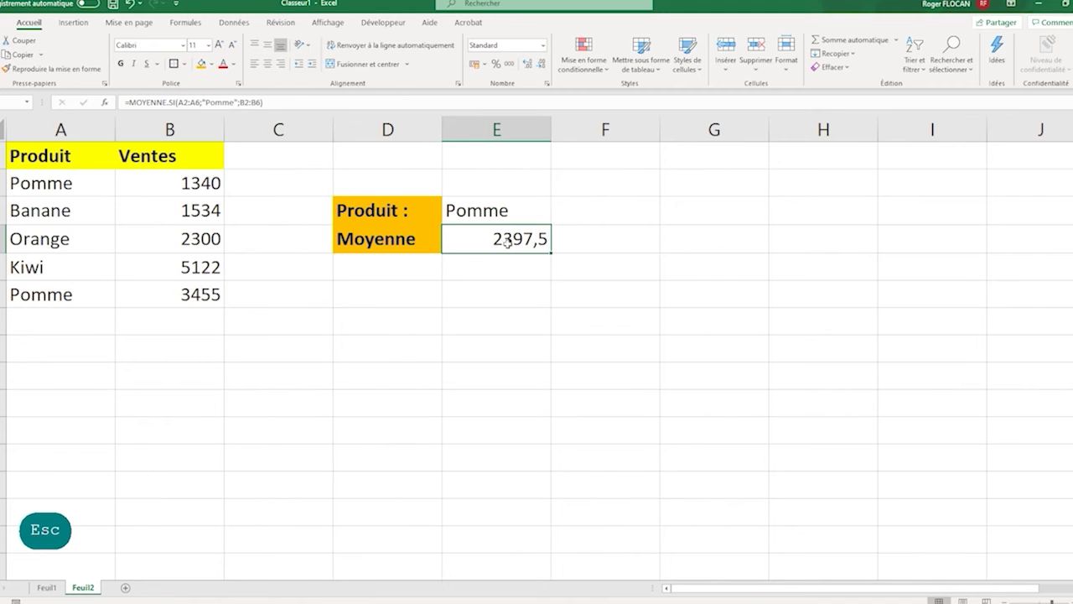
key(BackSpace)
click(491, 209)
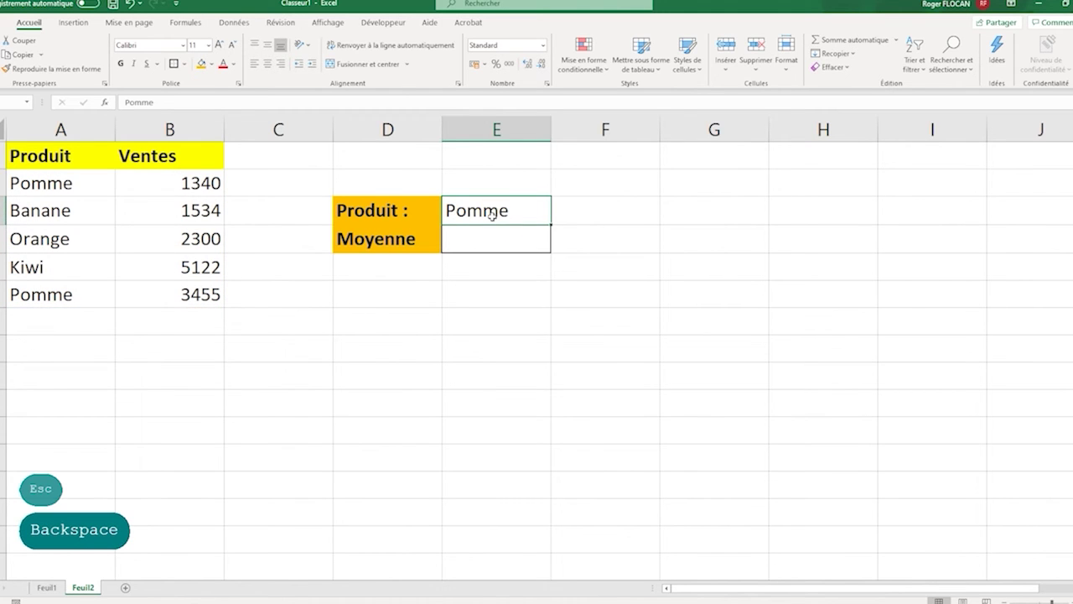
click(496, 239)
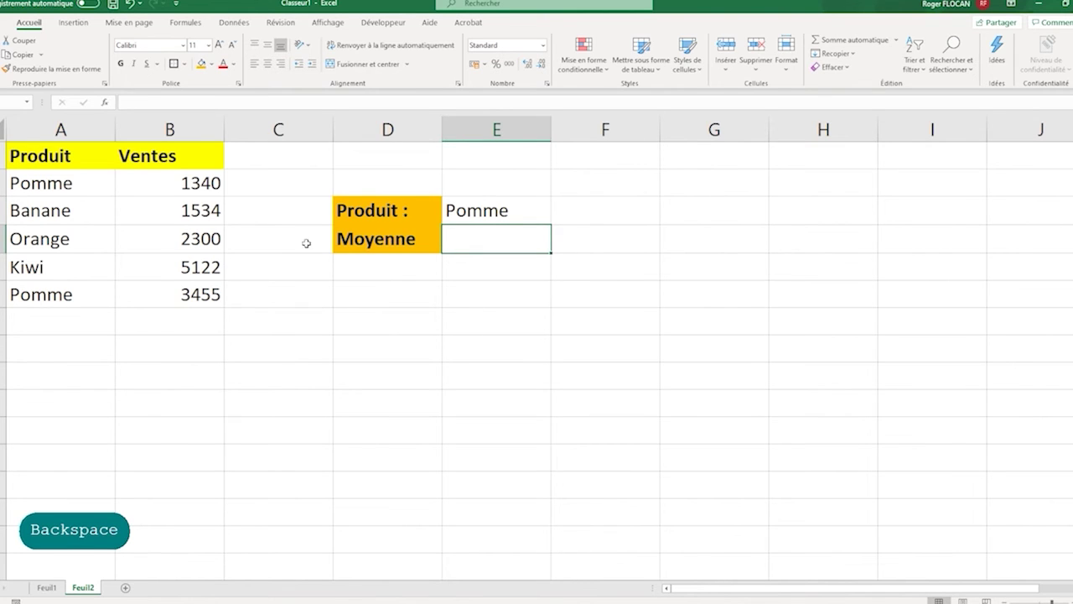
Step: Enter the formula =MOYENNE.SI(A2:A6;E3;B2:B6) in E4, using product cell E3 as the criterion
click(124, 101)
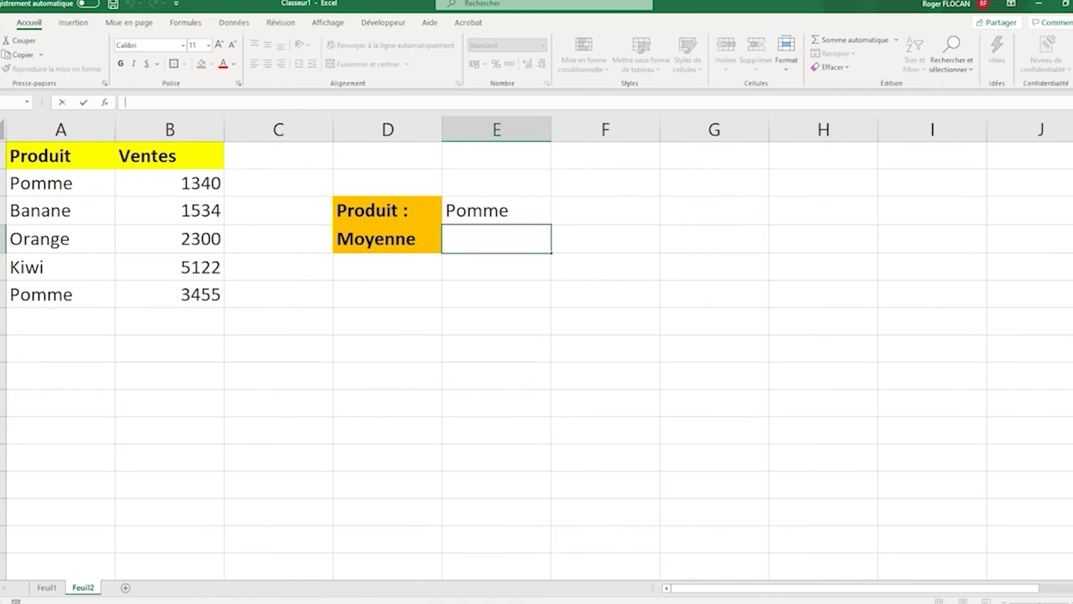
text(=)
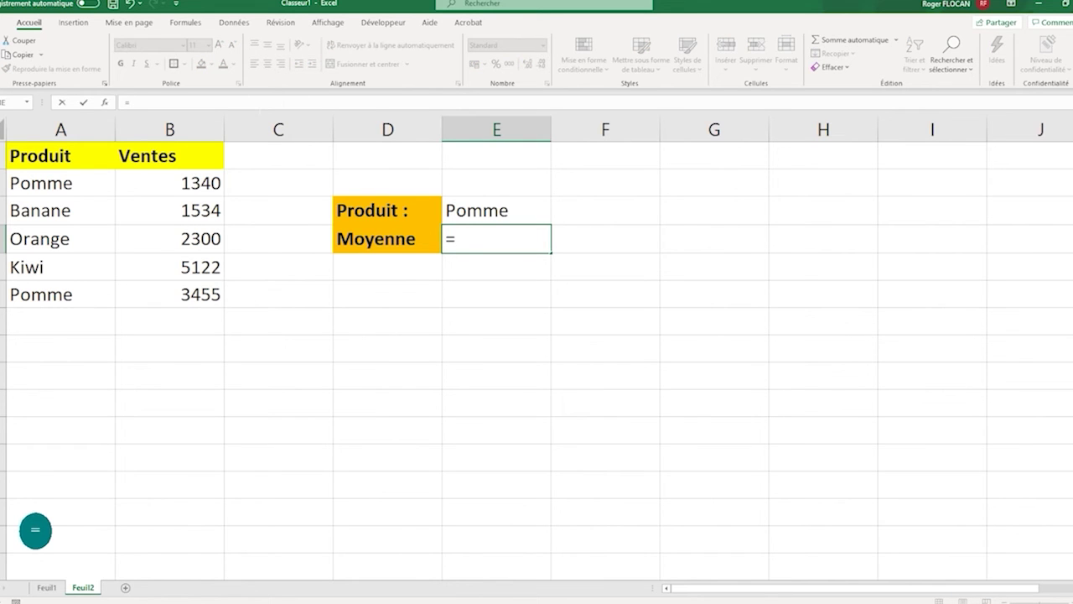
text(moyenne.si()
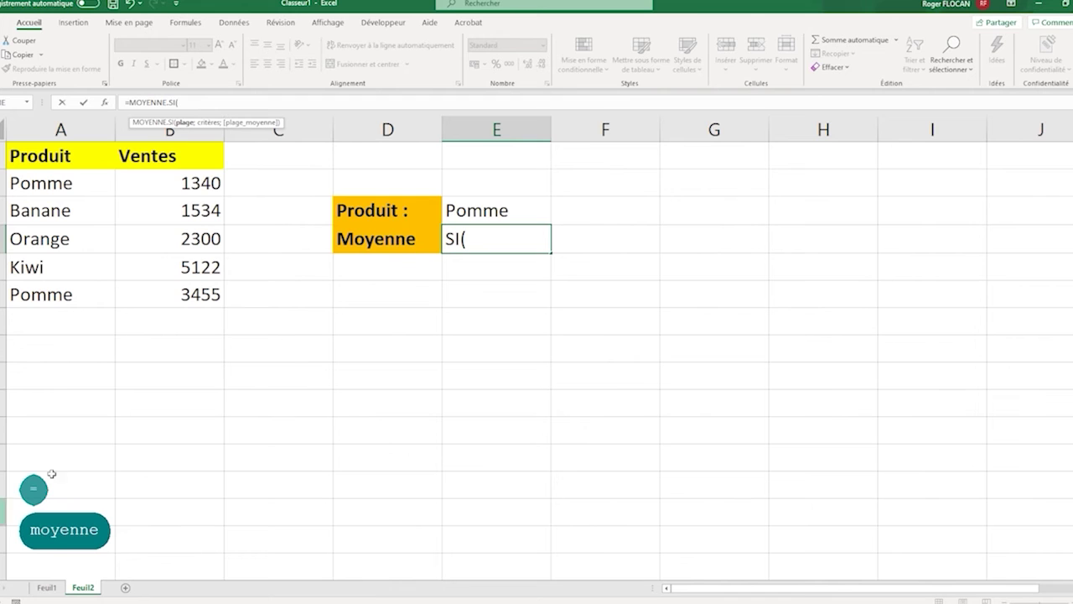
drag(42, 183, 59, 300)
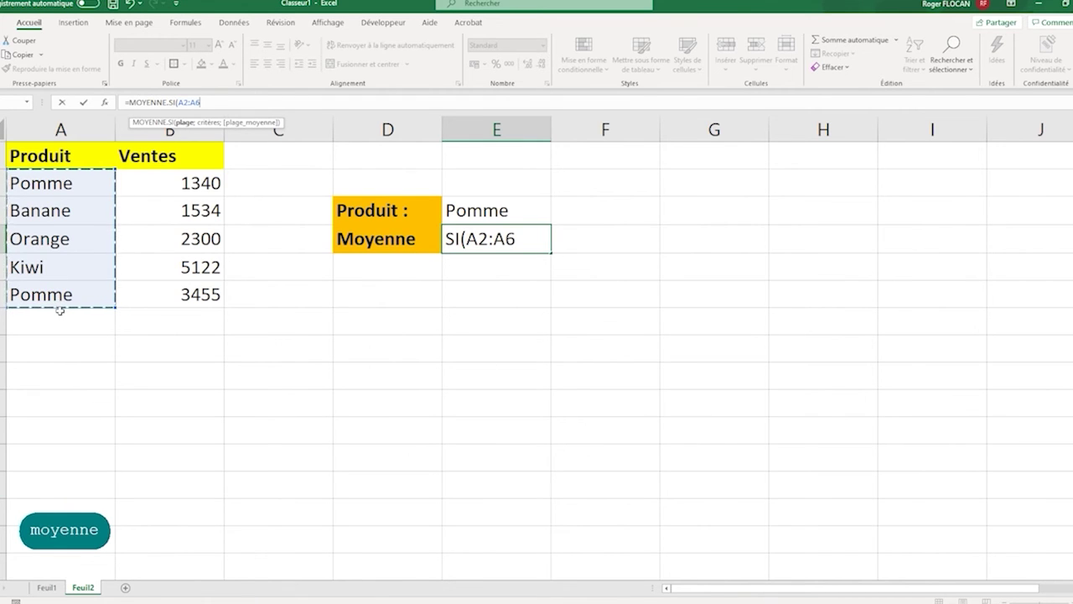
text(;)
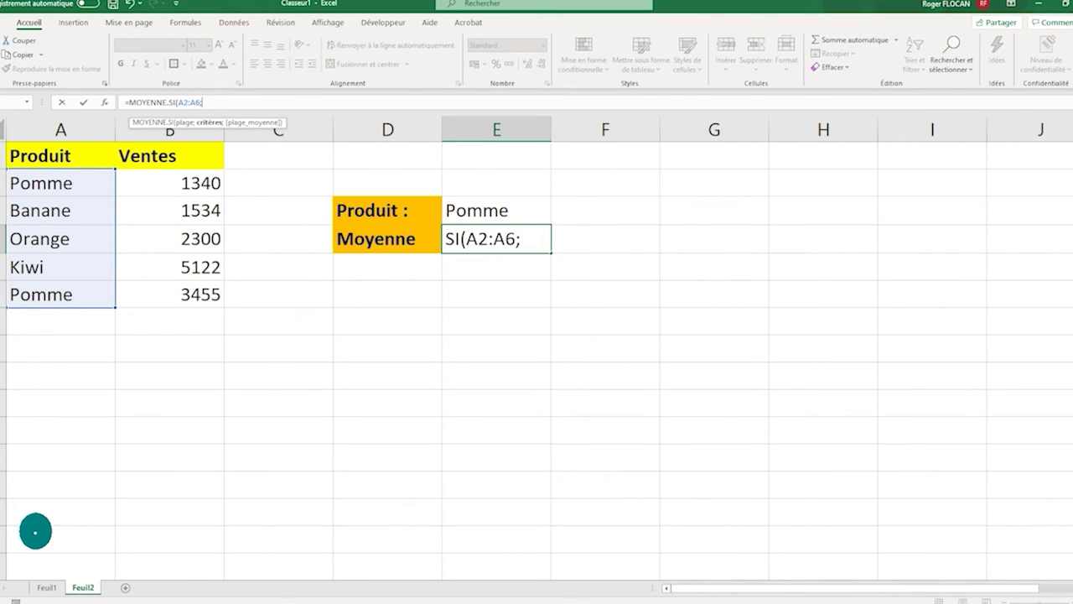
click(490, 210)
text(;)
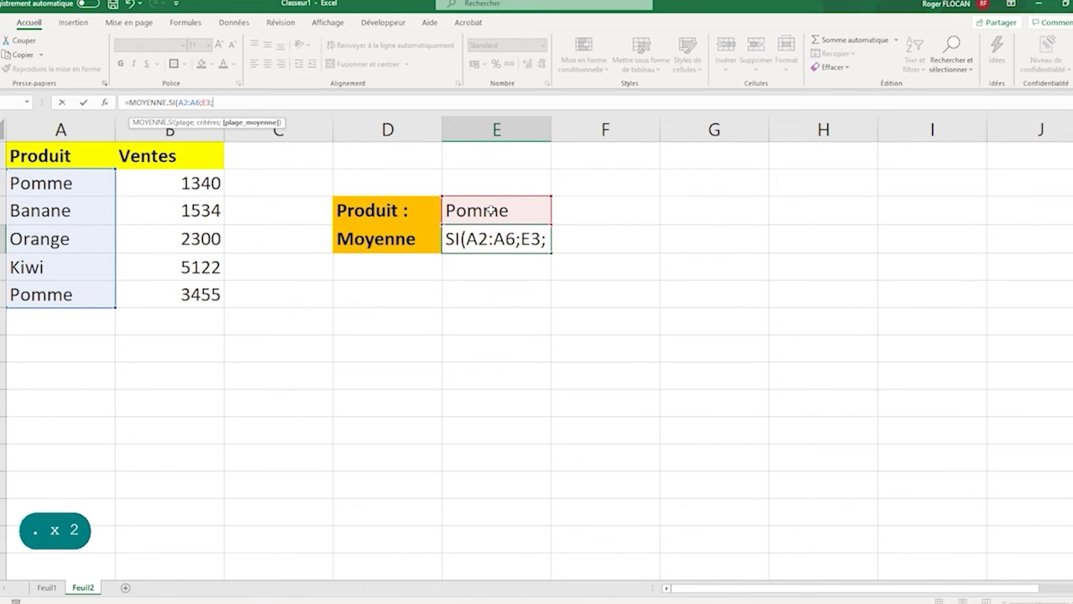
drag(187, 182, 185, 310)
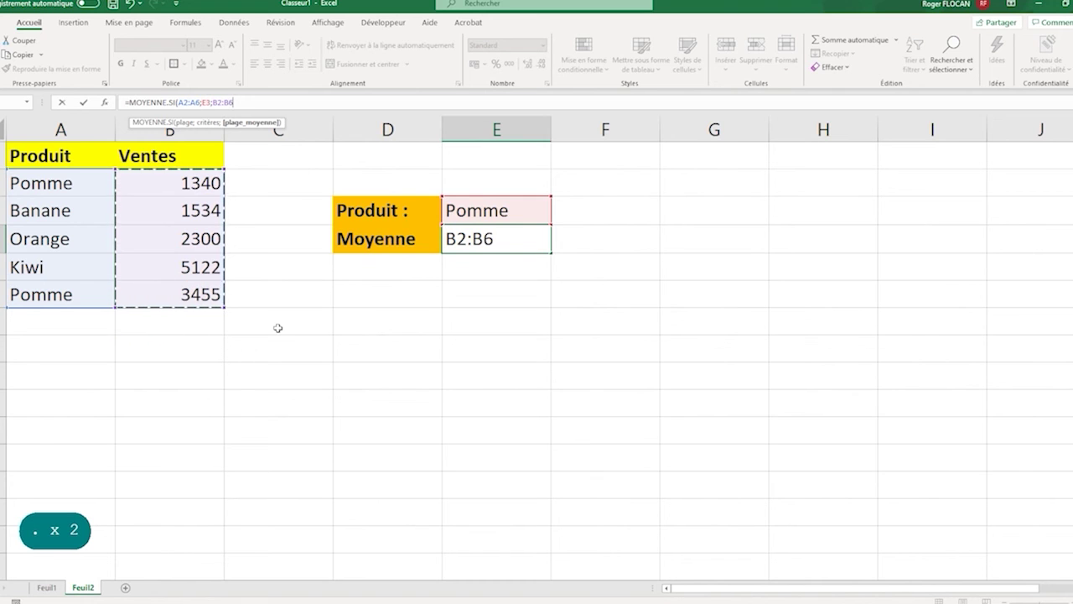
text())
key(Return)
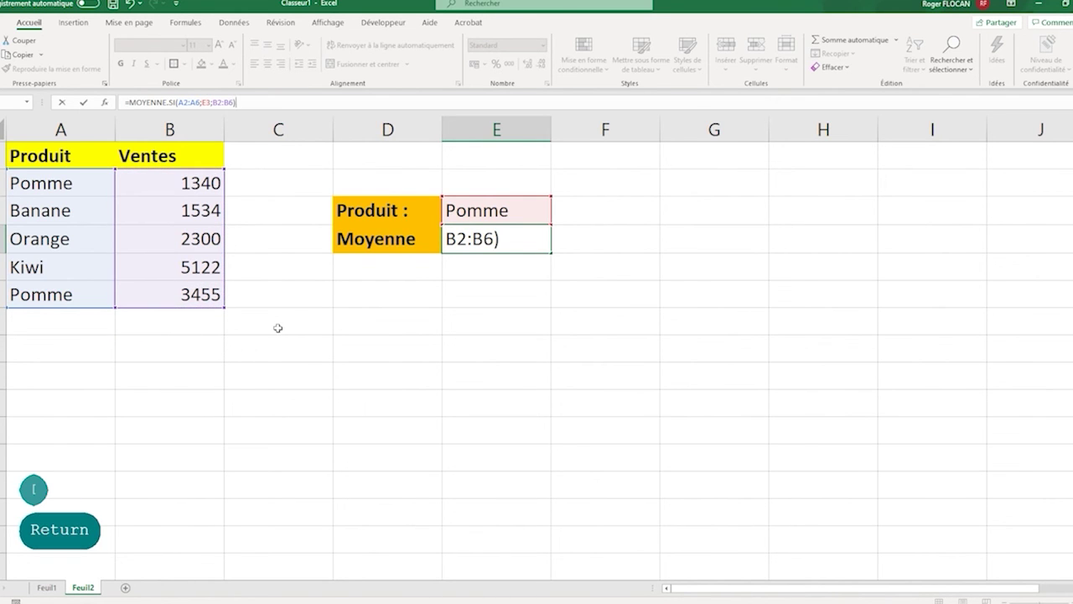
click(526, 246)
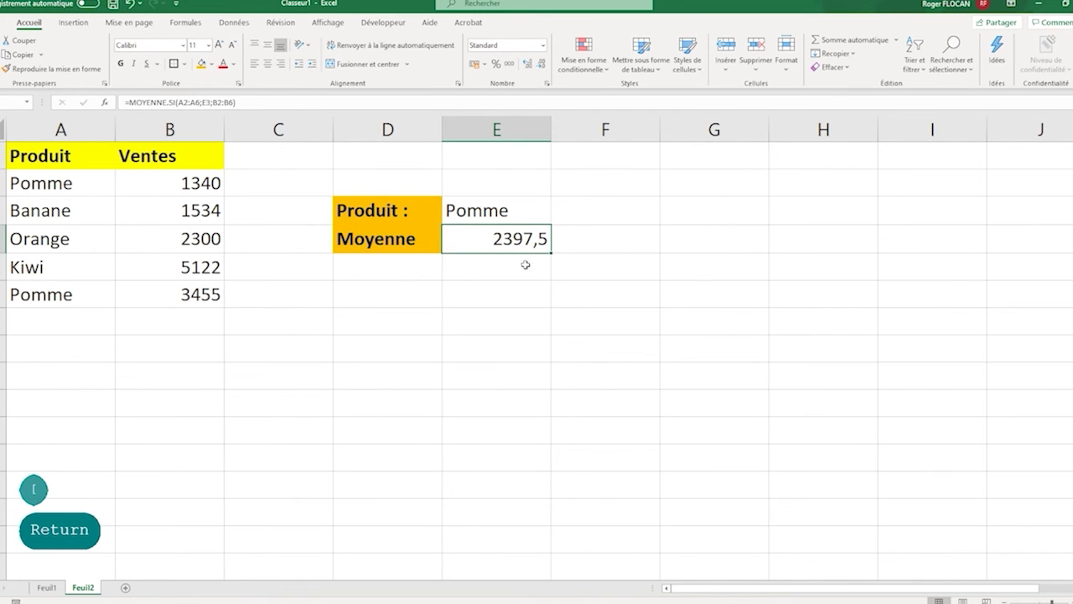
Step: Change the product in cell E3 to Orange to test the average formula
click(490, 206)
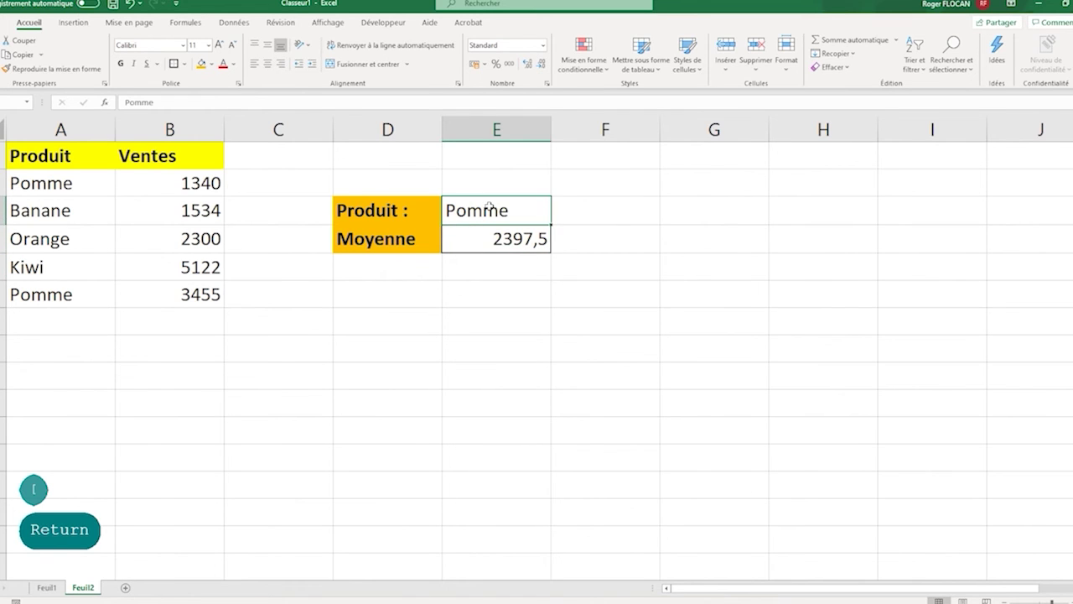
text(orange)
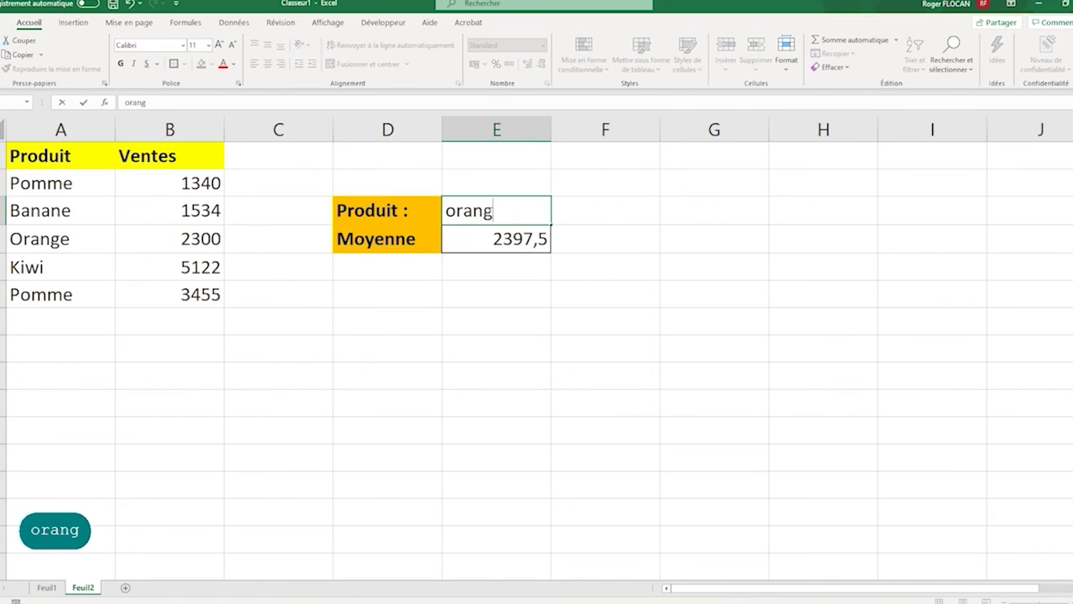
key(Return)
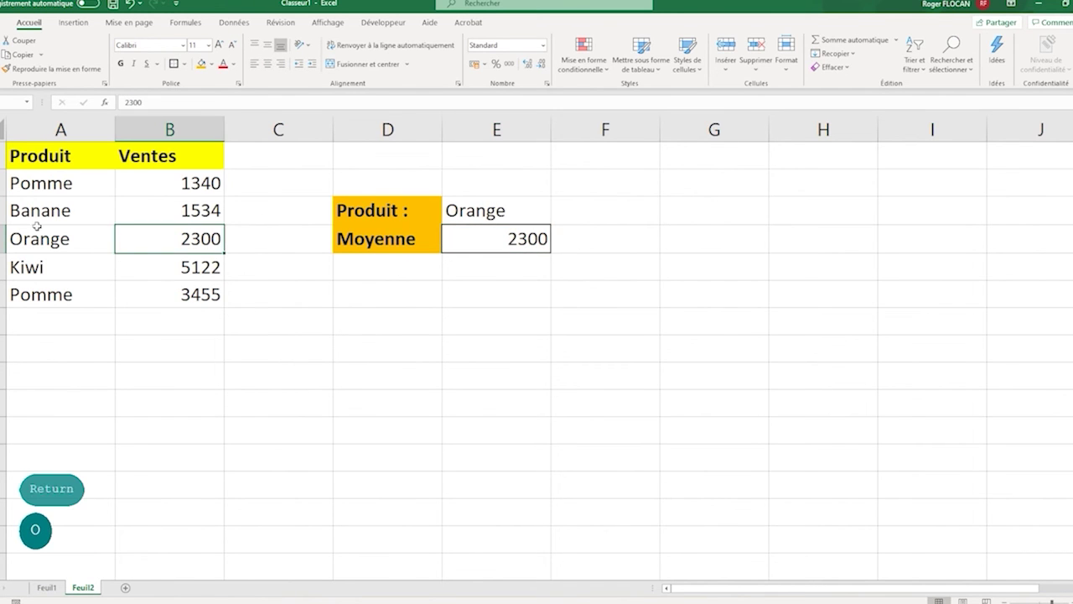
Step: Copy the Orange row A4:B4 into rows 7 and 8 below the sales table
click(47, 243)
drag(47, 243, 181, 251)
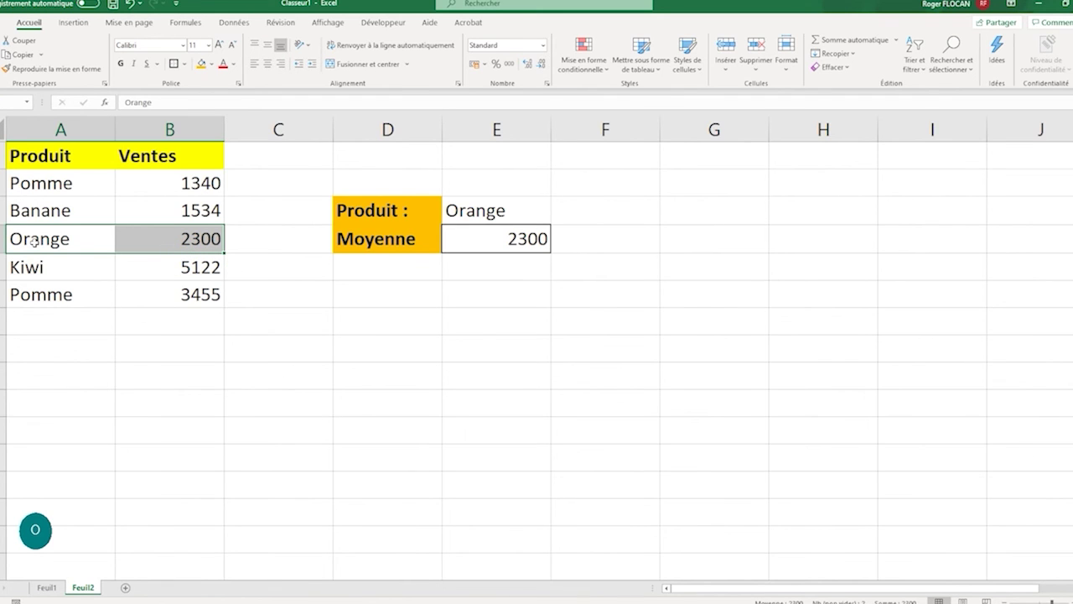
key(ctrl+c)
click(51, 322)
key(ctrl+v)
click(77, 347)
key(ctrl+v)
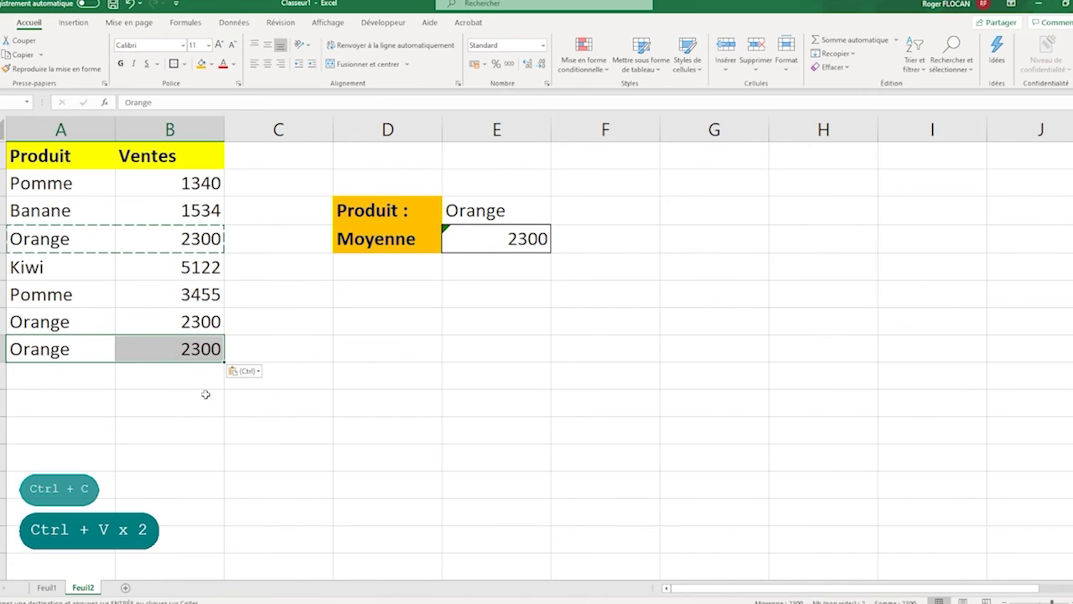
Step: Set the sales of the two added Orange rows to 1000 in B7 and 500 in B8
click(211, 325)
text(1000)
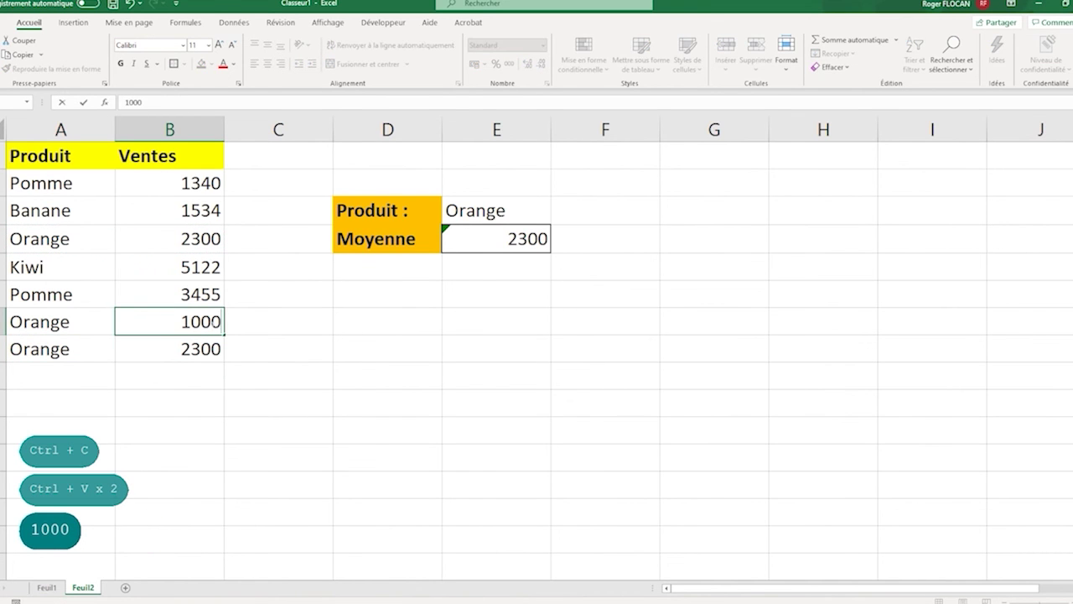
click(216, 353)
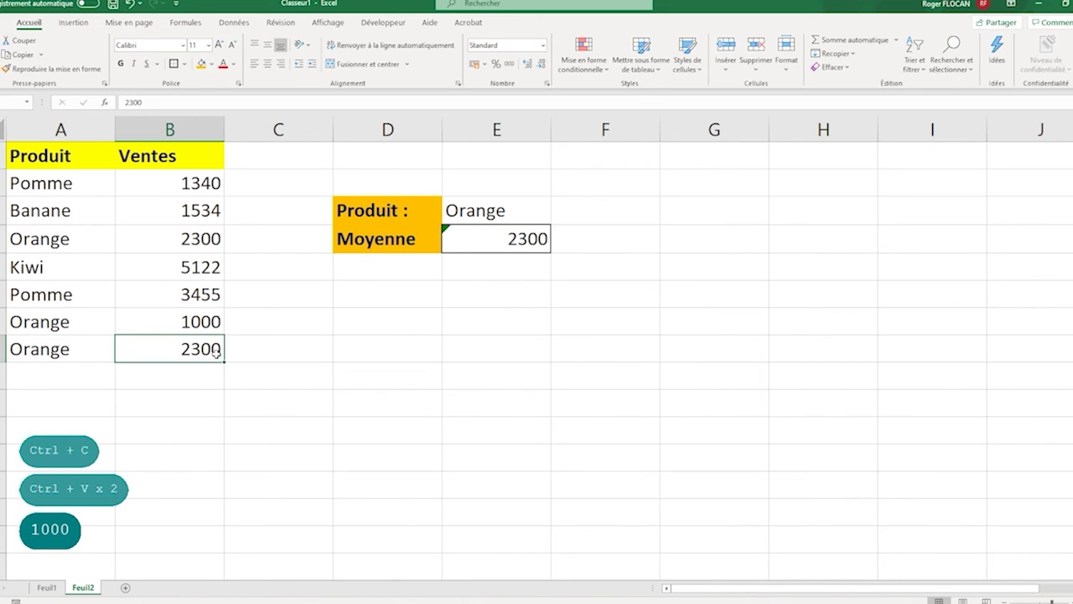
text(500)
click(285, 401)
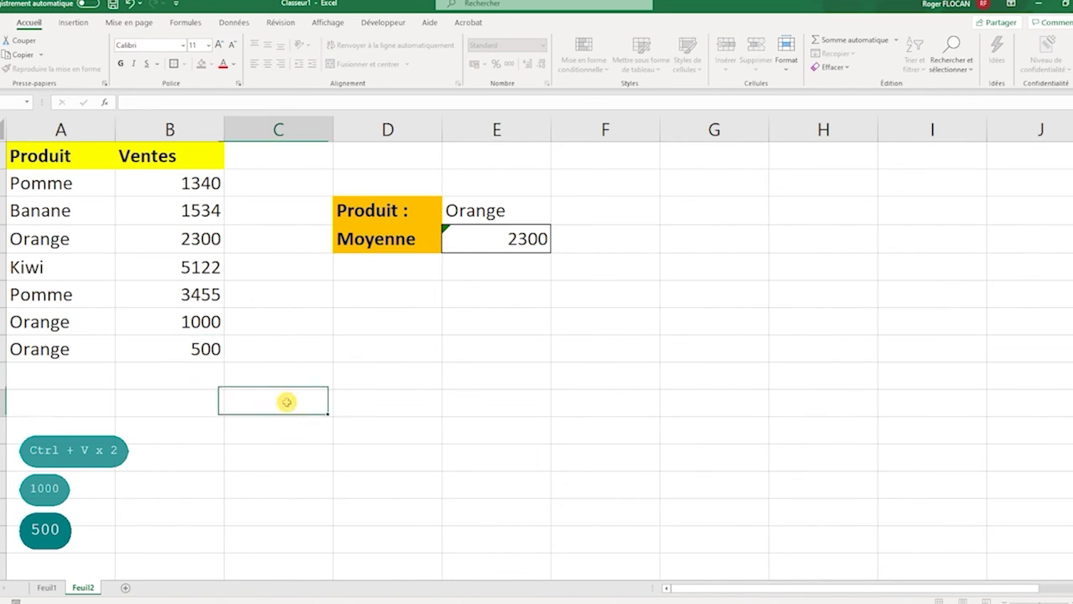
Step: Extend the ranges of the MOYENNE.SI formula in E4 to A2:A8 and B2:B8
click(469, 238)
click(191, 101)
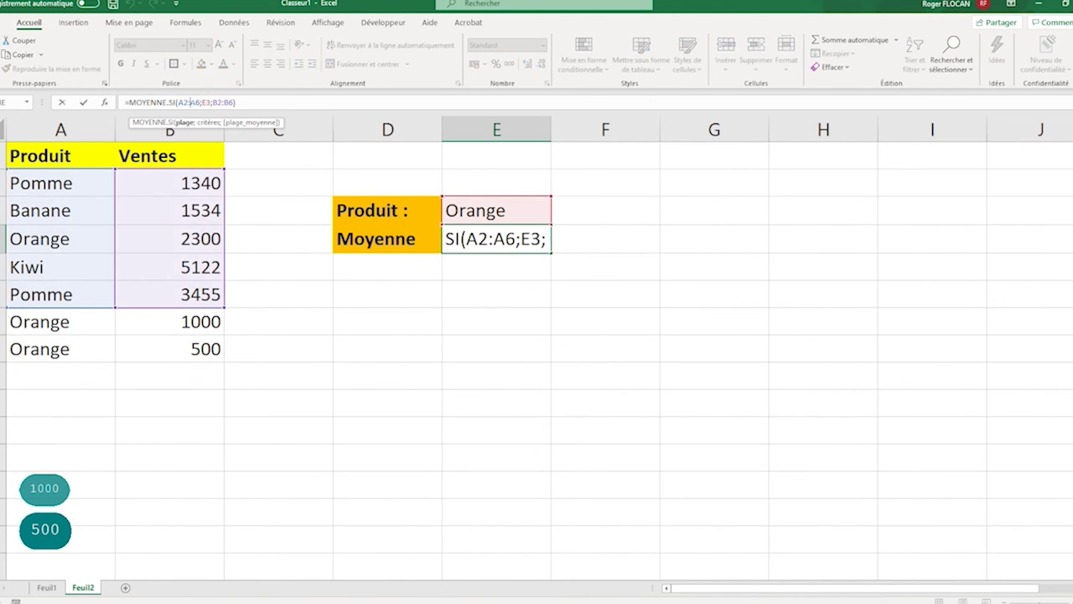
drag(115, 306, 110, 363)
drag(226, 306, 224, 362)
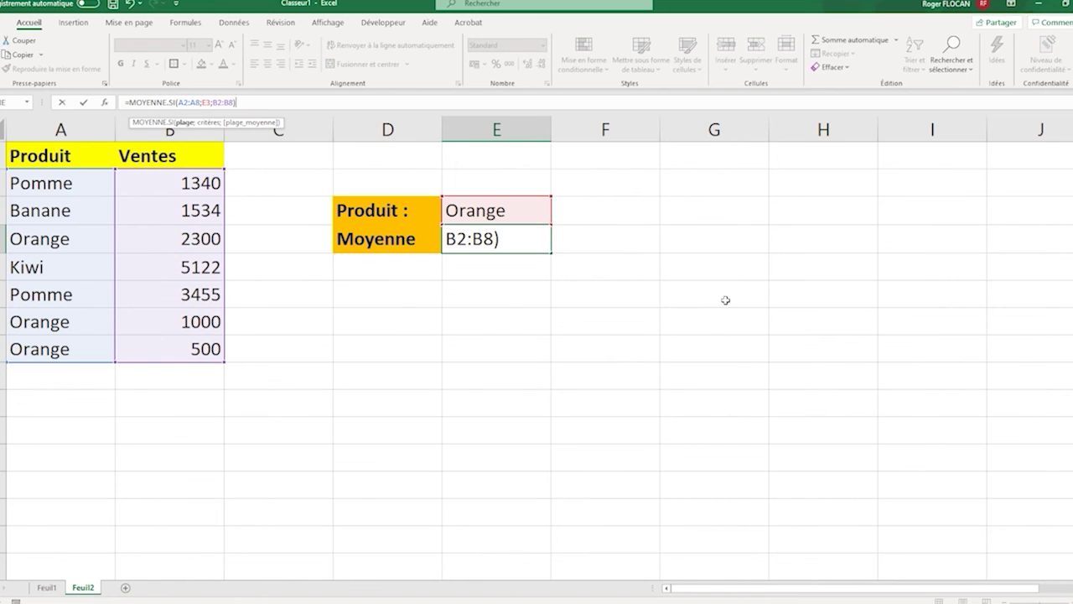
key(Return)
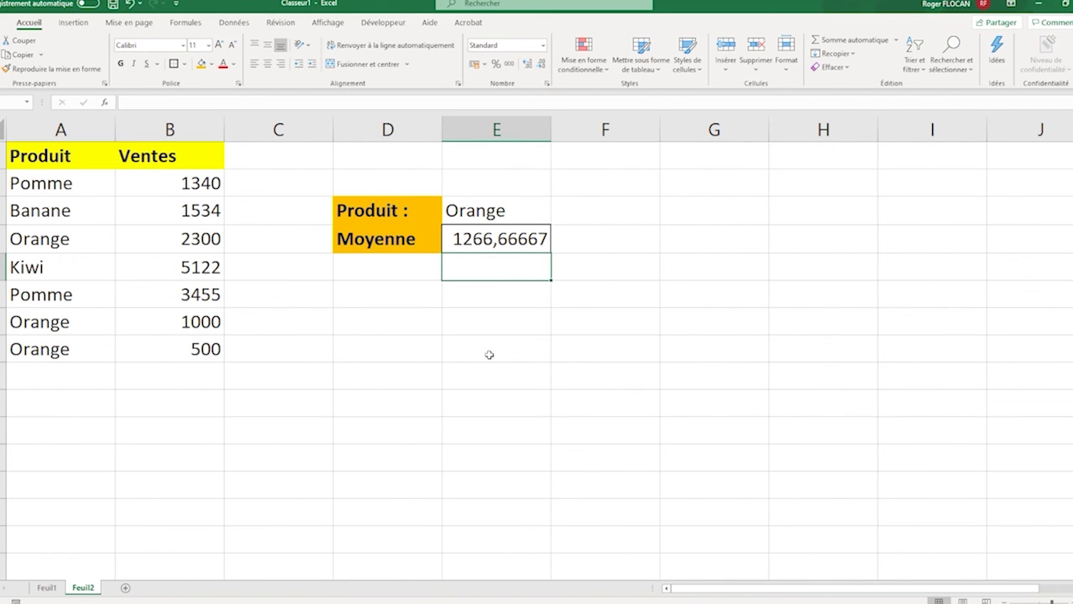
click(513, 239)
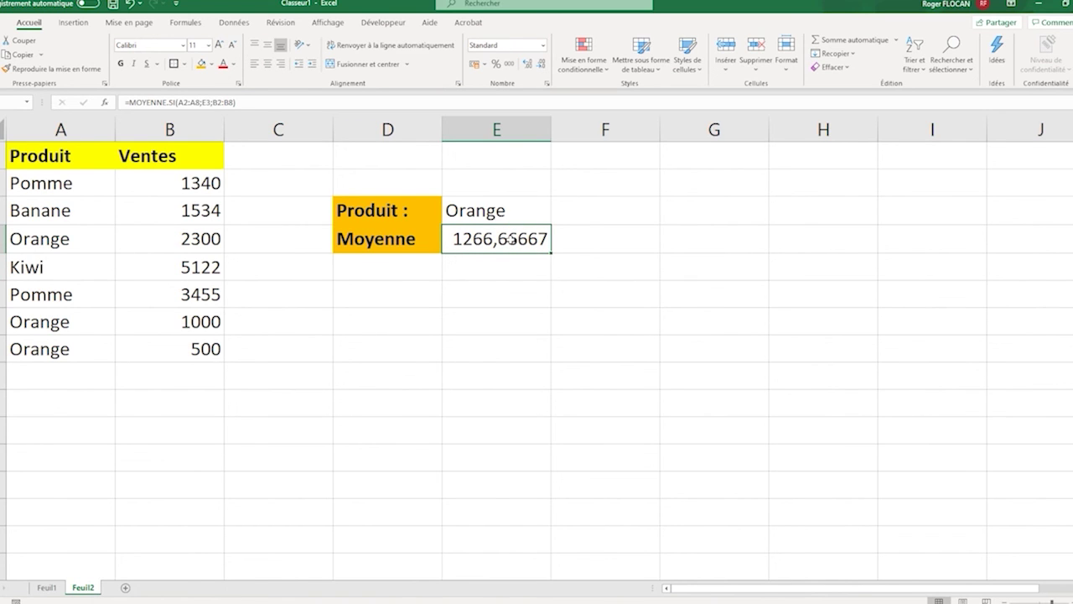
Step: Replace the product in cell E3 with Pomme
click(495, 210)
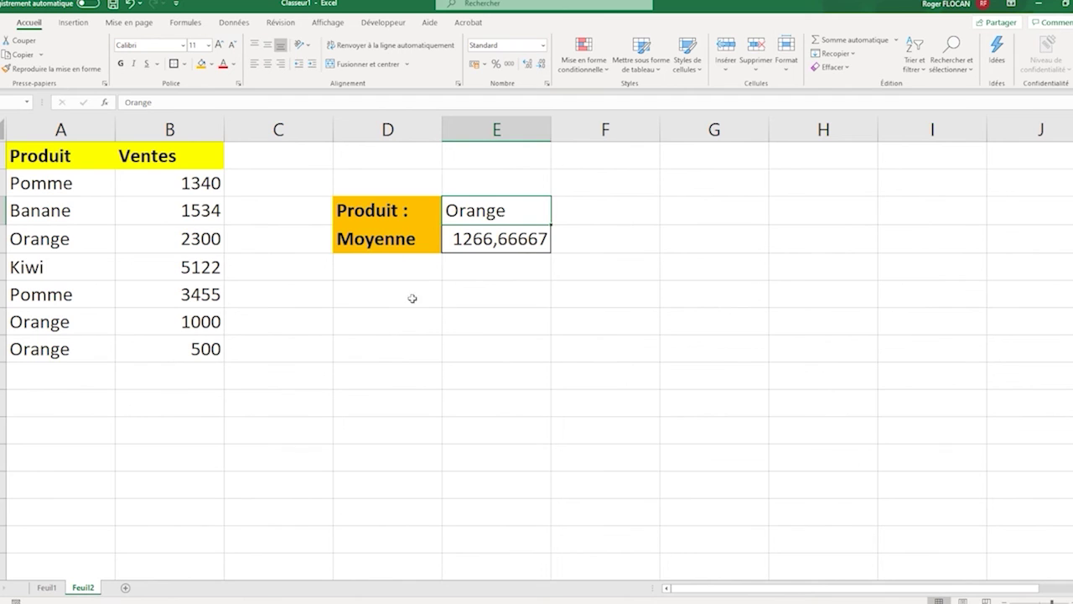
double_click(496, 209)
drag(506, 211, 443, 210)
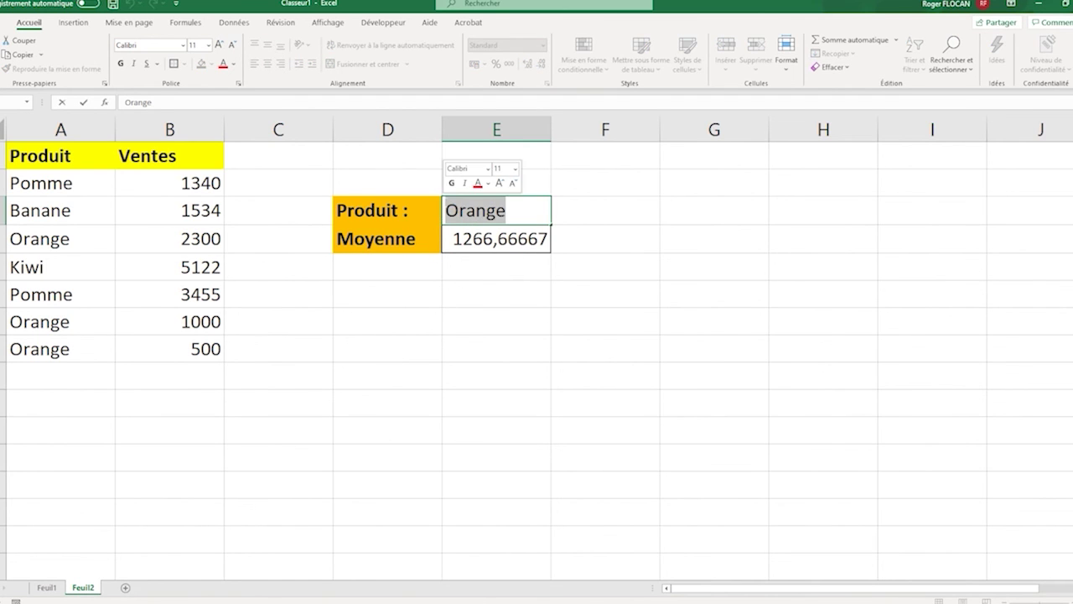
text(Pomme)
key(Return)
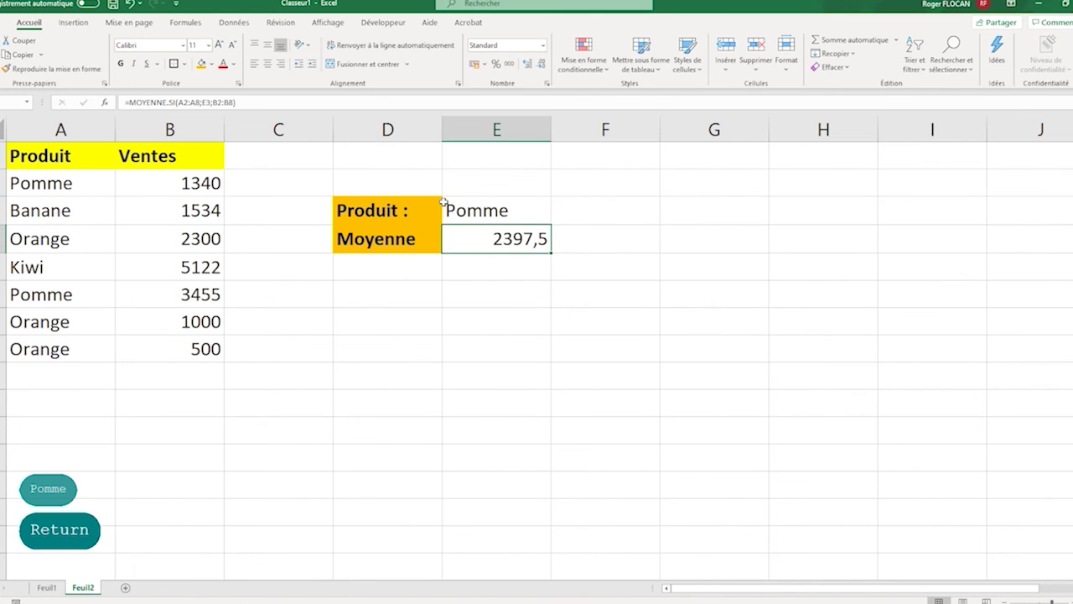